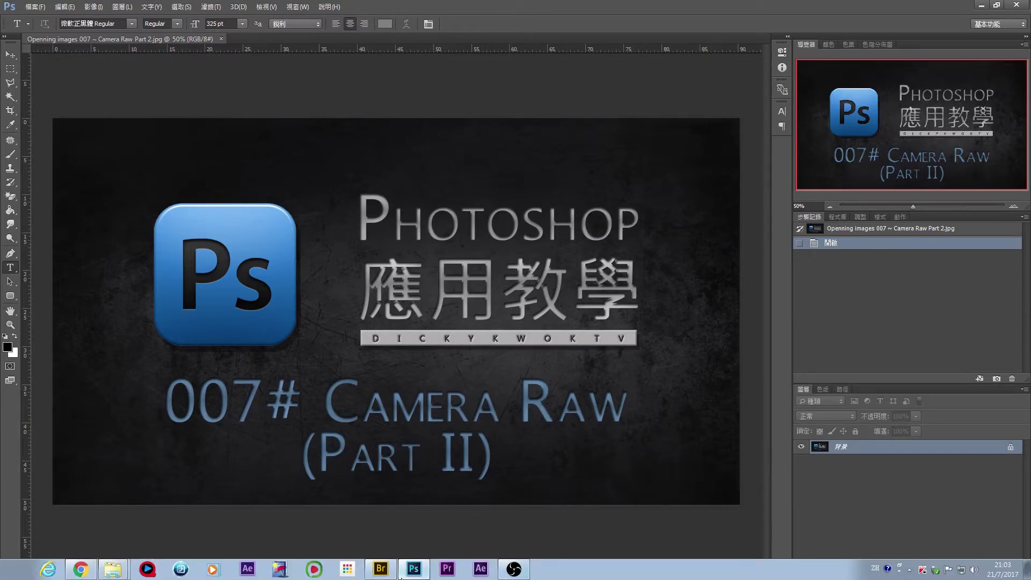
# Switch from Photoshop to Adobe Bridge to browse the sample photo folder
pyautogui.click(388, 574)
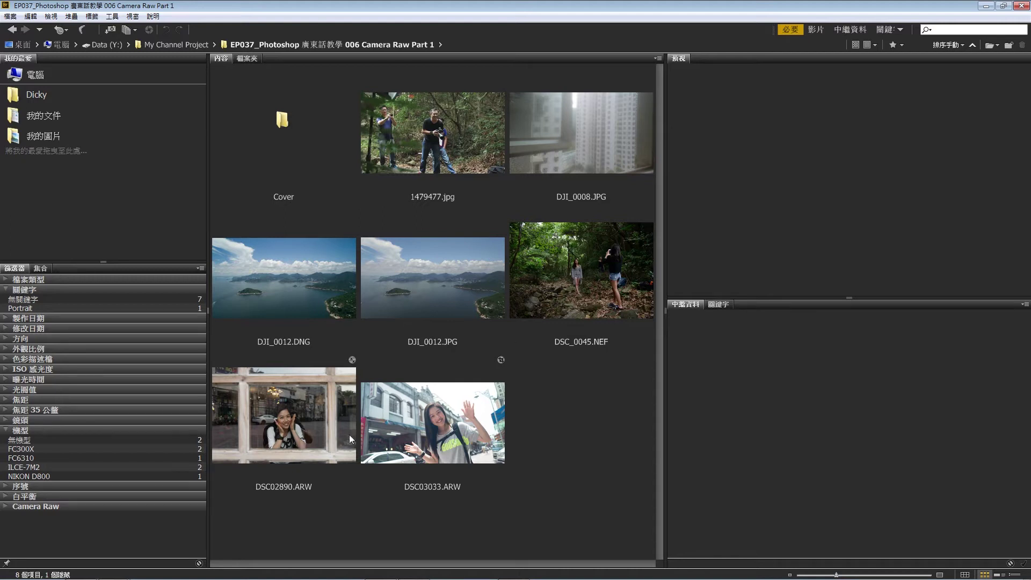
# Select the street portrait DSC03033.ARW in Bridge and bring up its file options menu
pyautogui.click(585, 290)
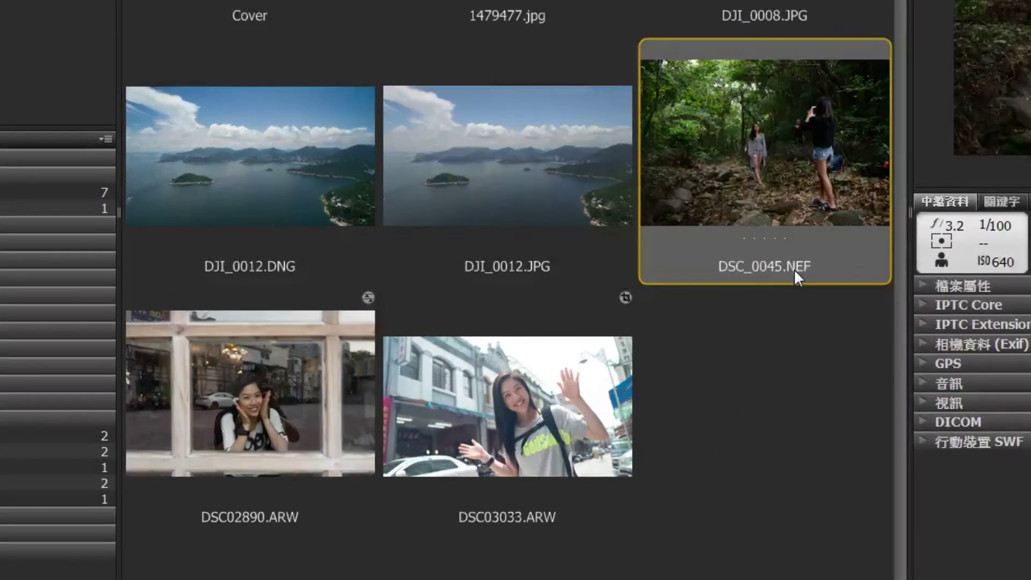
pyautogui.click(442, 552)
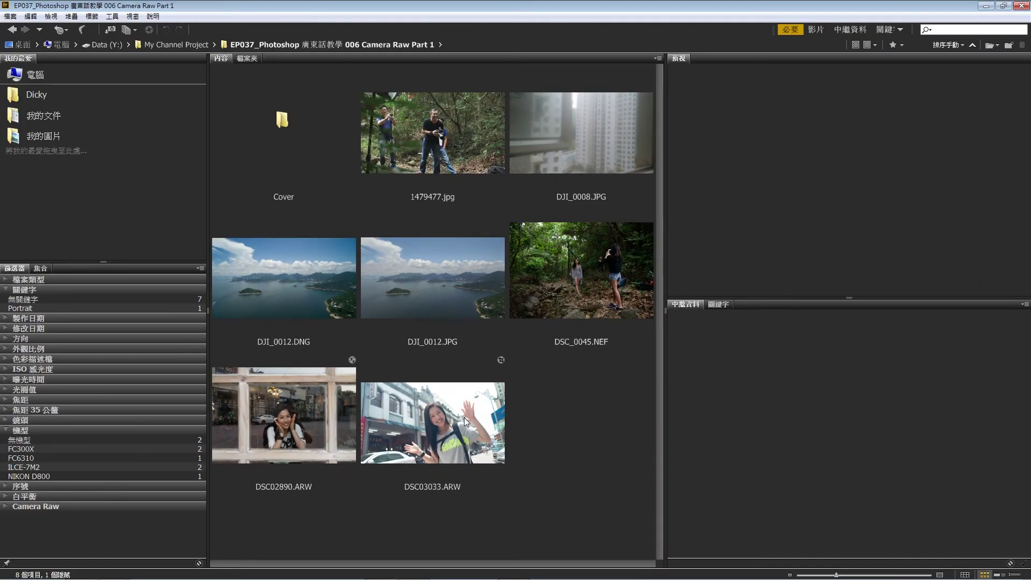
pyautogui.click(466, 417)
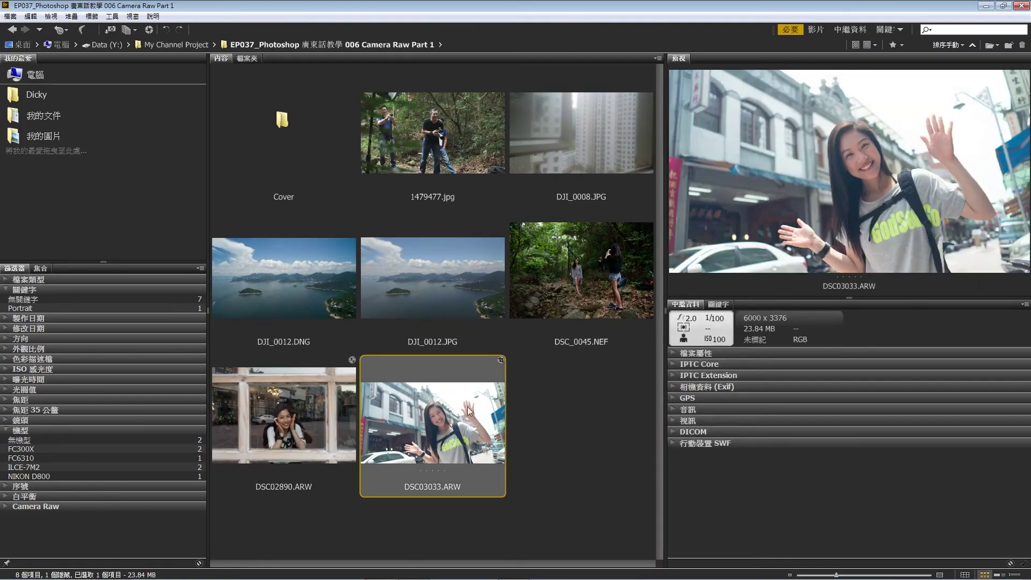
pyautogui.rightClick(483, 396)
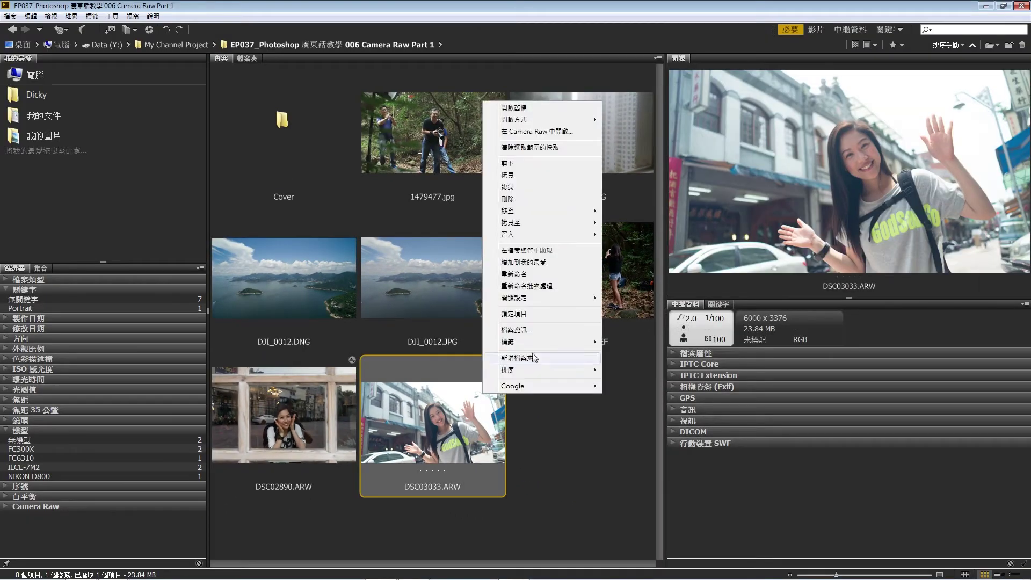
# Open DSC03033.ARW in Camera Raw and fit the whole photo in the view
pyautogui.click(529, 132)
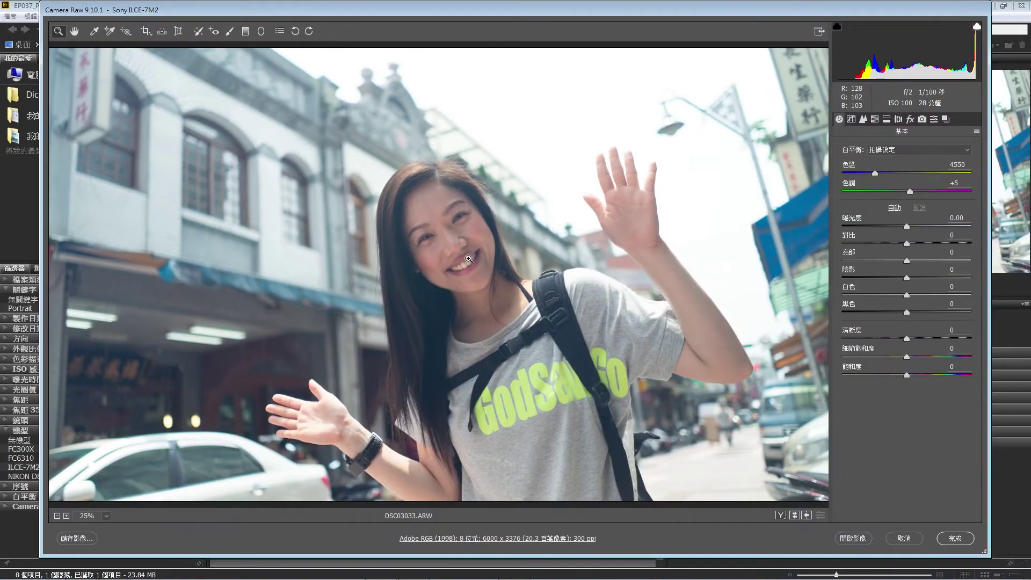
pyautogui.click(579, 321)
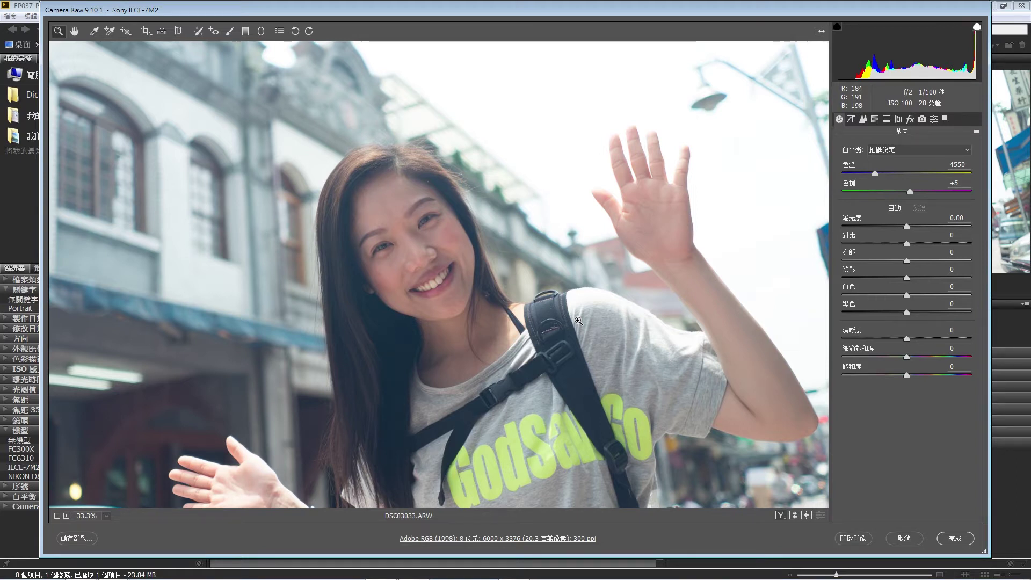
pyautogui.hotkey('ctrl', '0')
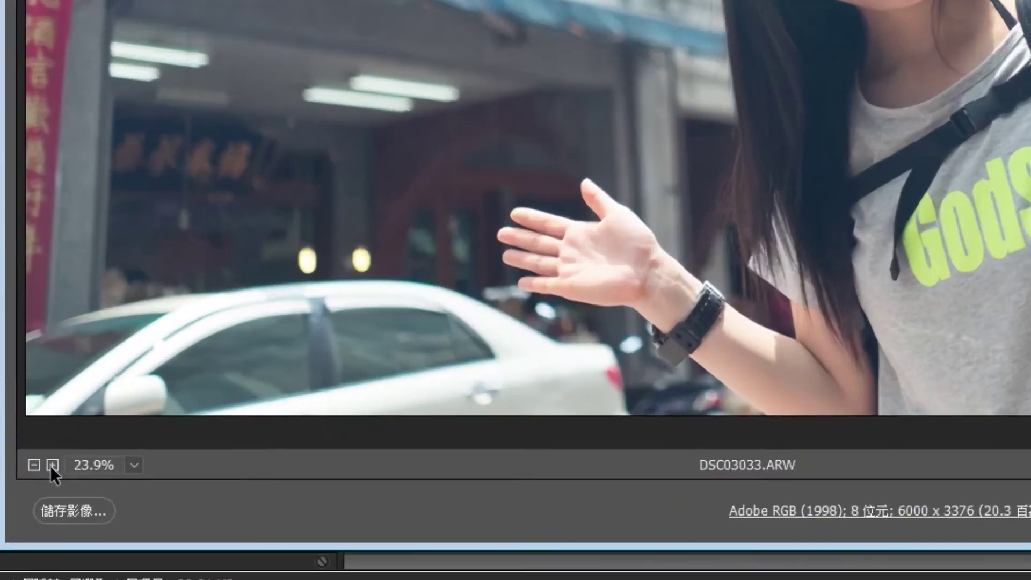
pyautogui.click(66, 517)
pyautogui.click(66, 516)
pyautogui.click(52, 465)
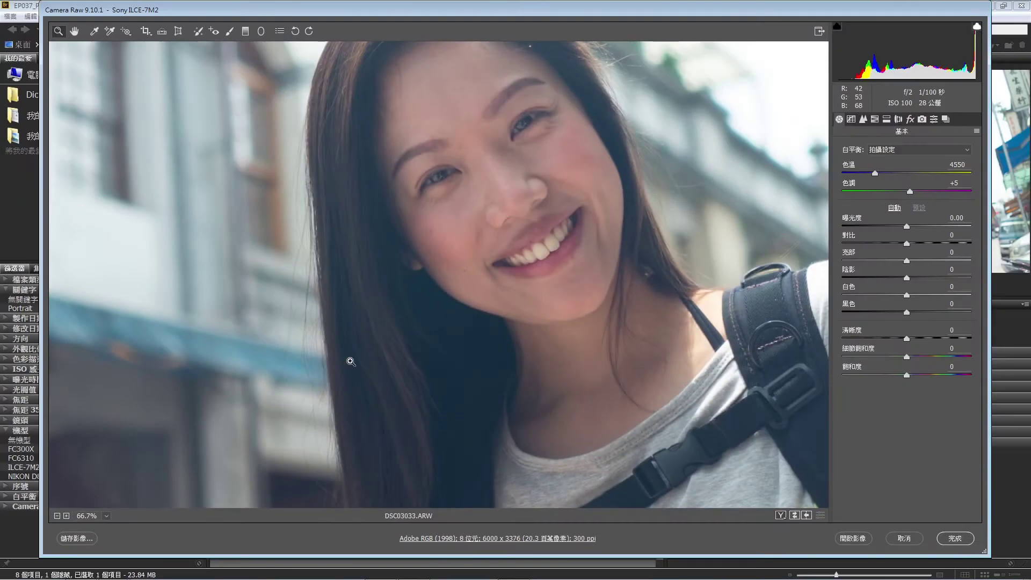
pyautogui.hotkey('ctrl', '0')
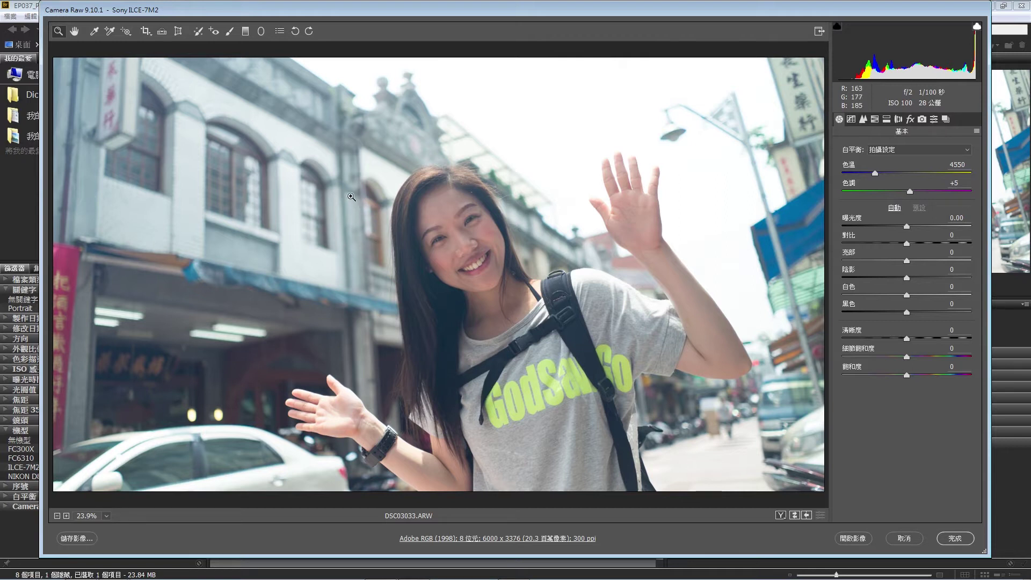
pyautogui.moveTo(437, 184); pyautogui.dragTo(502, 235)
pyautogui.moveTo(503, 234); pyautogui.dragTo(502, 235)
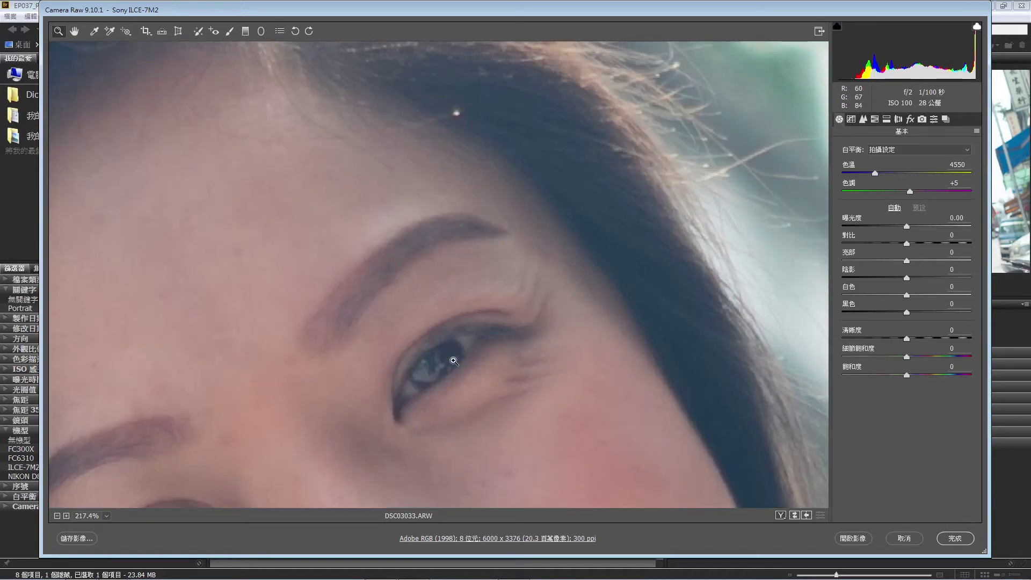
pyautogui.hotkey('ctrl', '0')
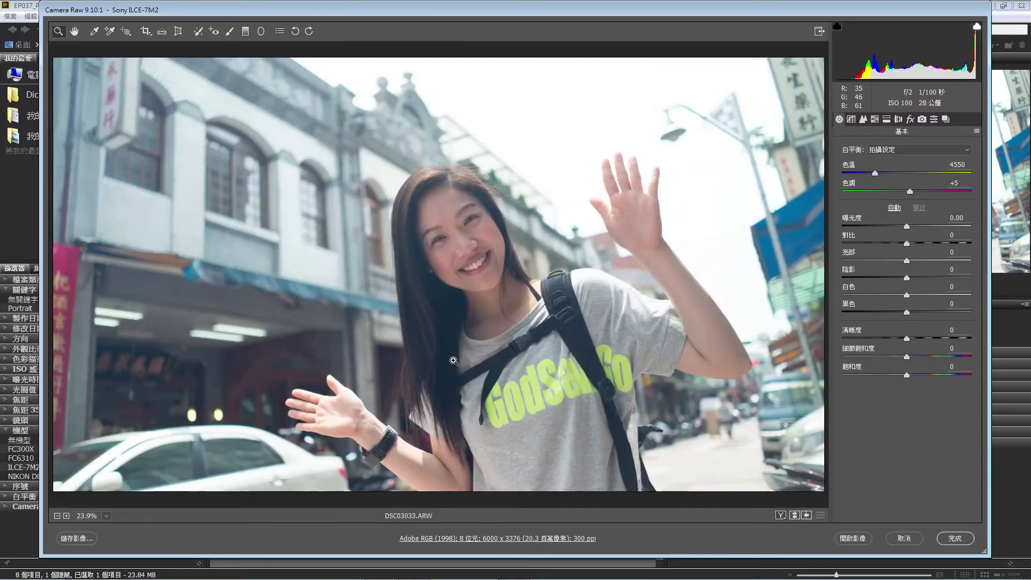
pyautogui.click(77, 31)
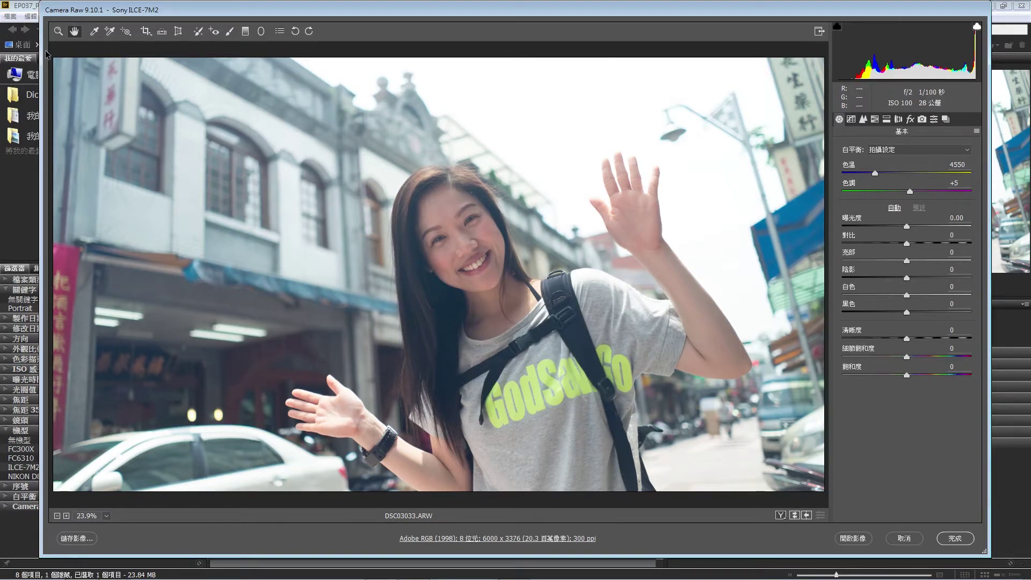
# Zoom in on the woman's upper body and pan between her face and the nearby building
pyautogui.click(58, 31)
pyautogui.moveTo(341, 166); pyautogui.dragTo(641, 401)
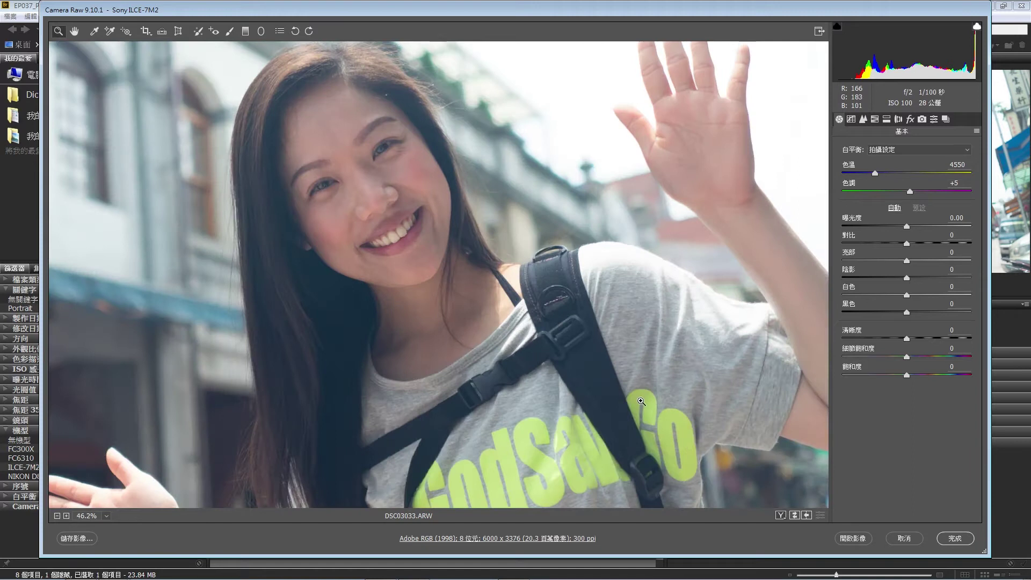
pyautogui.click(74, 31)
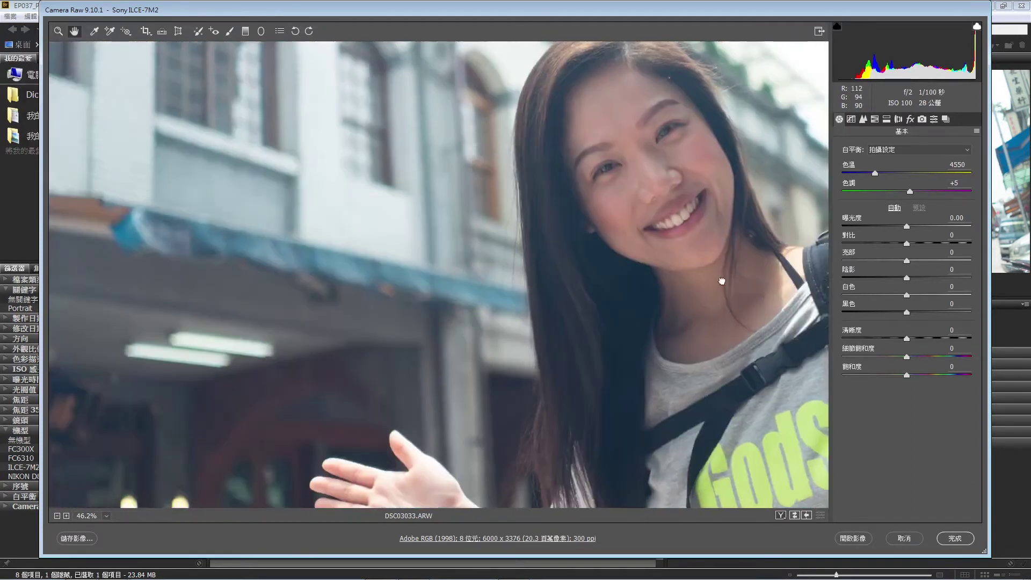
pyautogui.moveTo(459, 298); pyautogui.dragTo(589, 265)
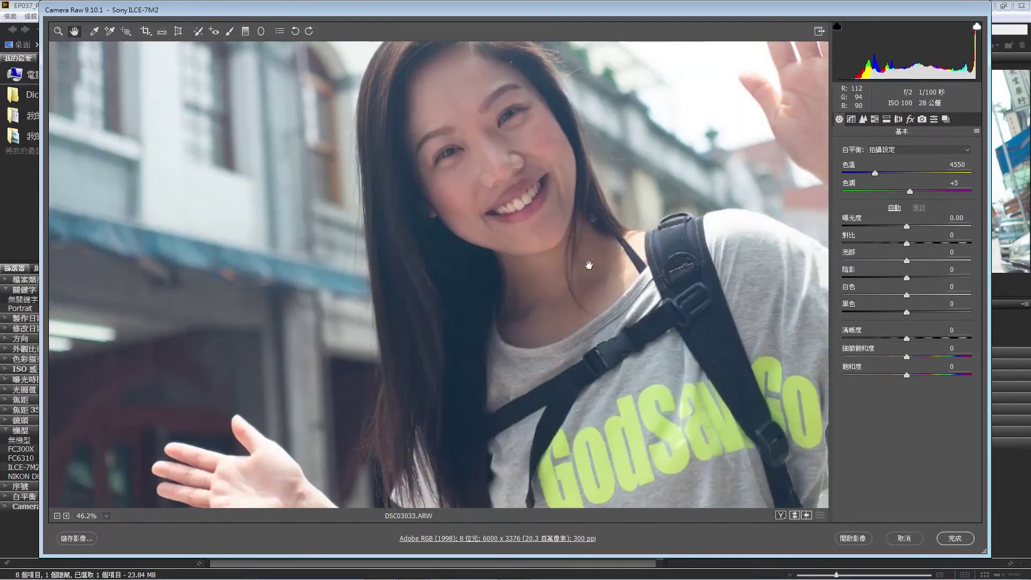
pyautogui.moveTo(619, 195); pyautogui.dragTo(601, 275)
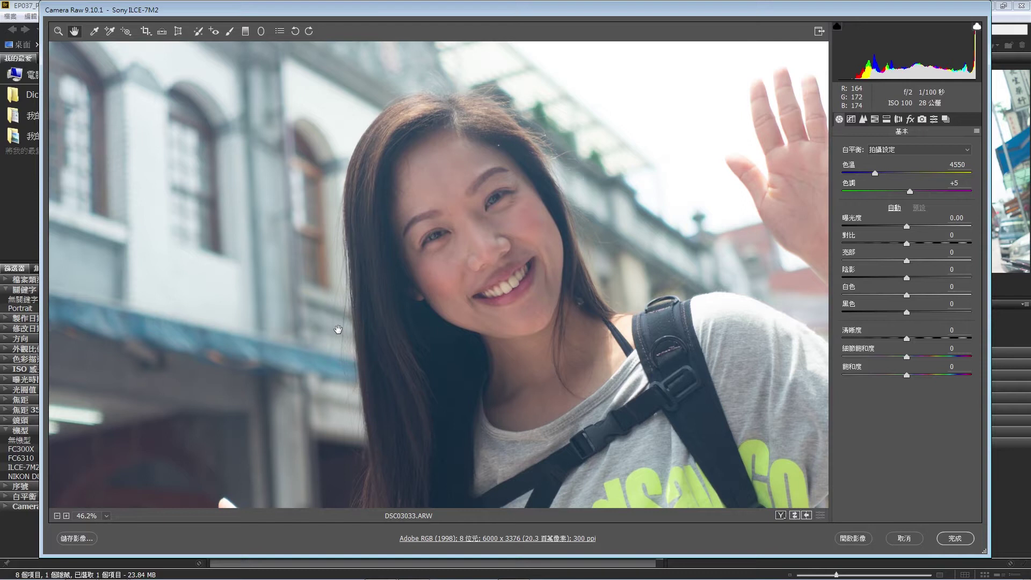
pyautogui.click(59, 33)
pyautogui.press('space')
pyautogui.moveTo(612, 239)
pyautogui.mouseDown()
pyautogui.moveTo(315, 261)
pyautogui.moveTo(614, 246)
pyautogui.moveTo(412, 256)
pyautogui.mouseUp()
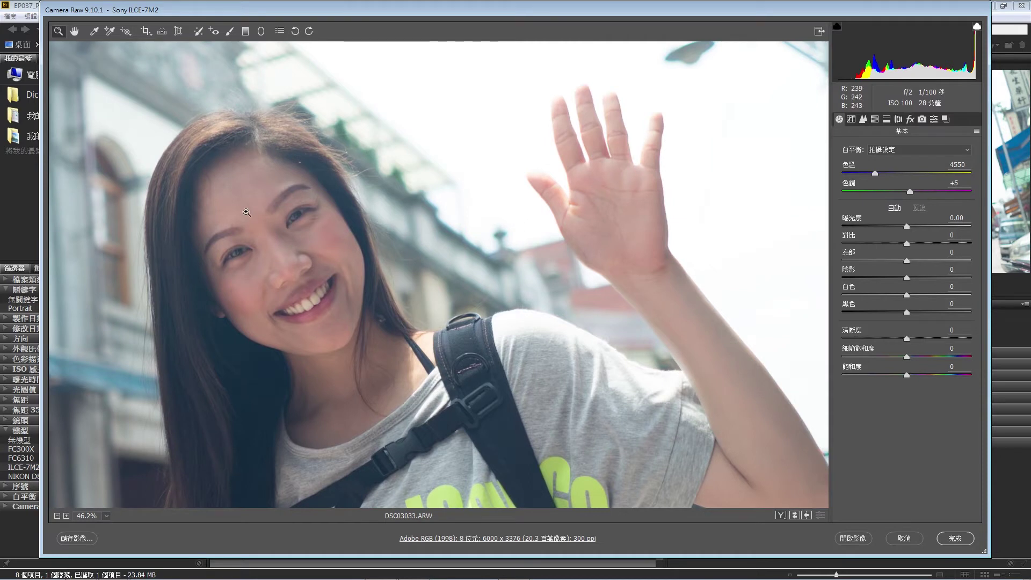
pyautogui.moveTo(399, 266)
pyautogui.mouseDown()
pyautogui.moveTo(802, 261)
pyautogui.moveTo(376, 252)
pyautogui.moveTo(621, 257)
pyautogui.mouseUp()
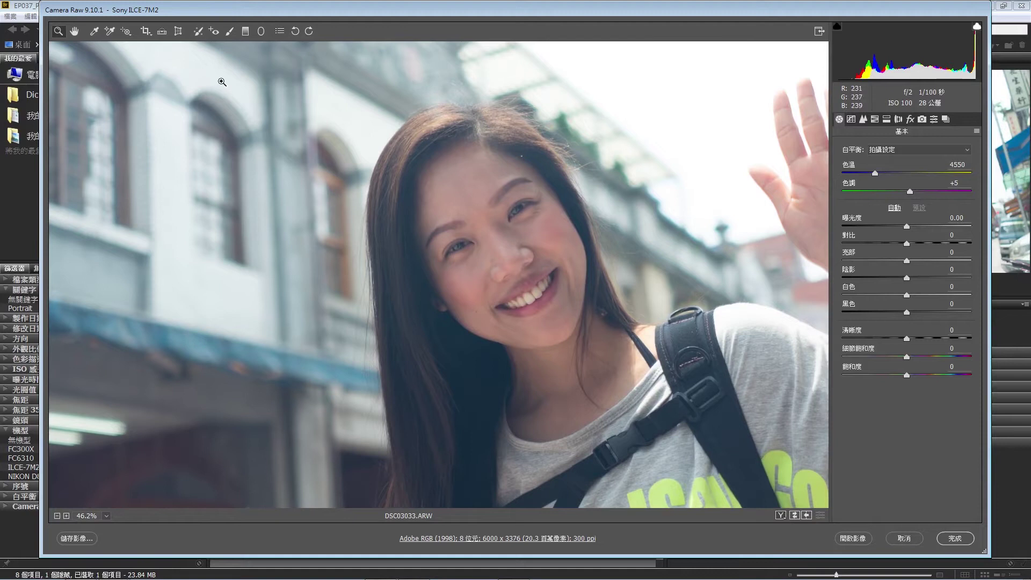
pyautogui.click(97, 33)
# Set white balance to 5300, tint +21 from the building and add a colour sample point there
pyautogui.click(244, 283)
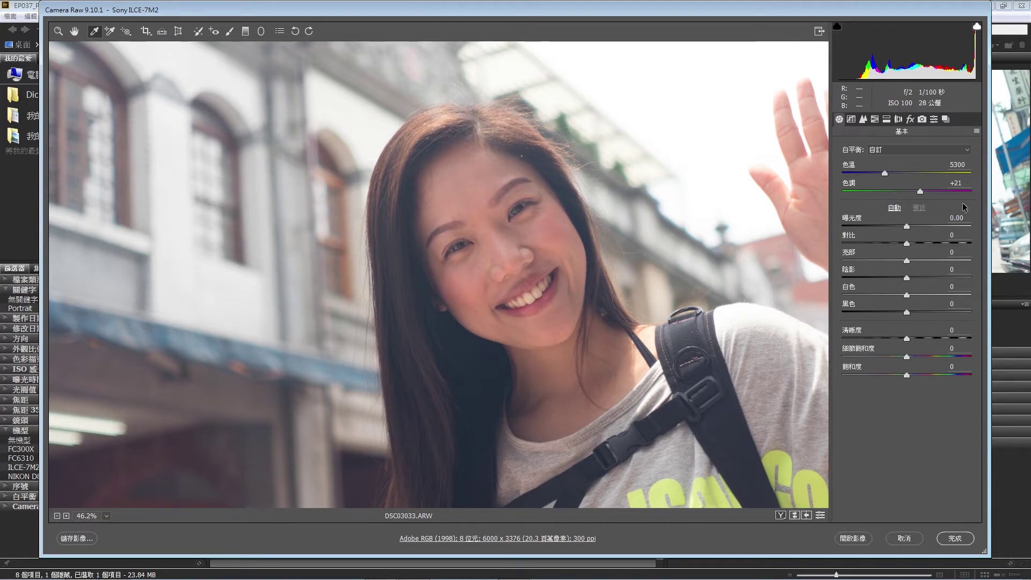
pyautogui.press('s')
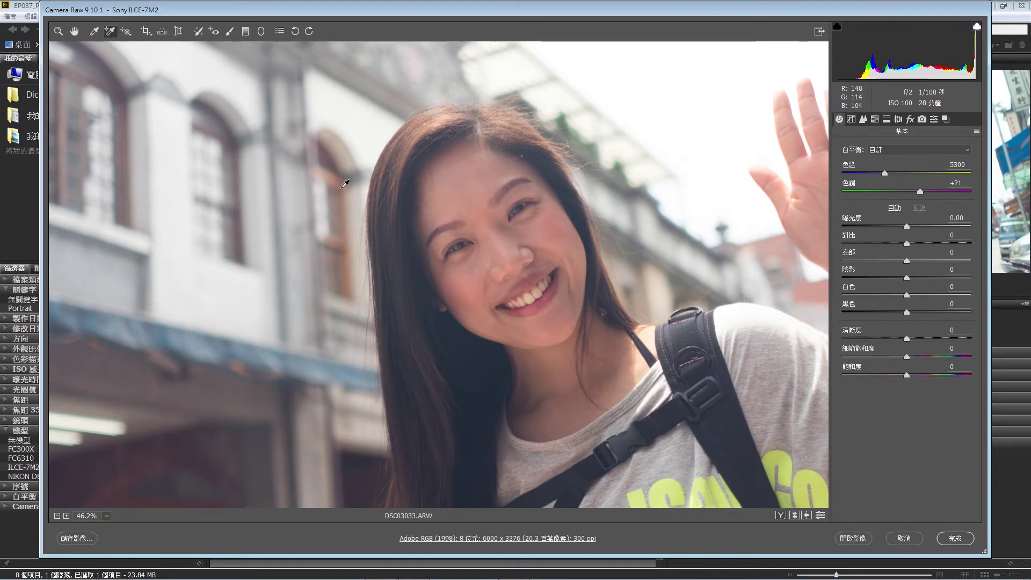
pyautogui.click(342, 186)
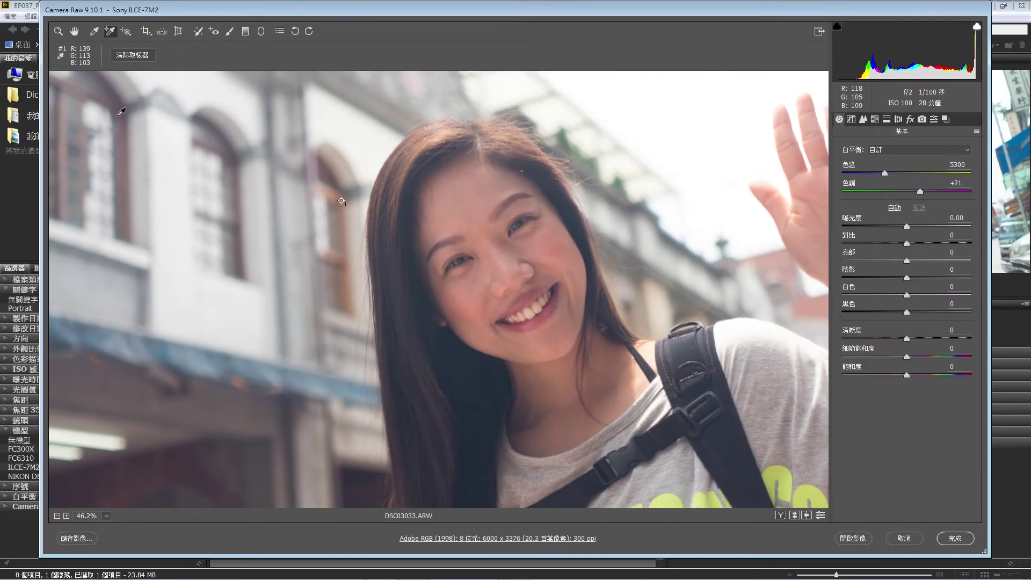
# Clear the colour sample point and reset white balance to As Shot (4550, tint +5)
pyautogui.click(134, 54)
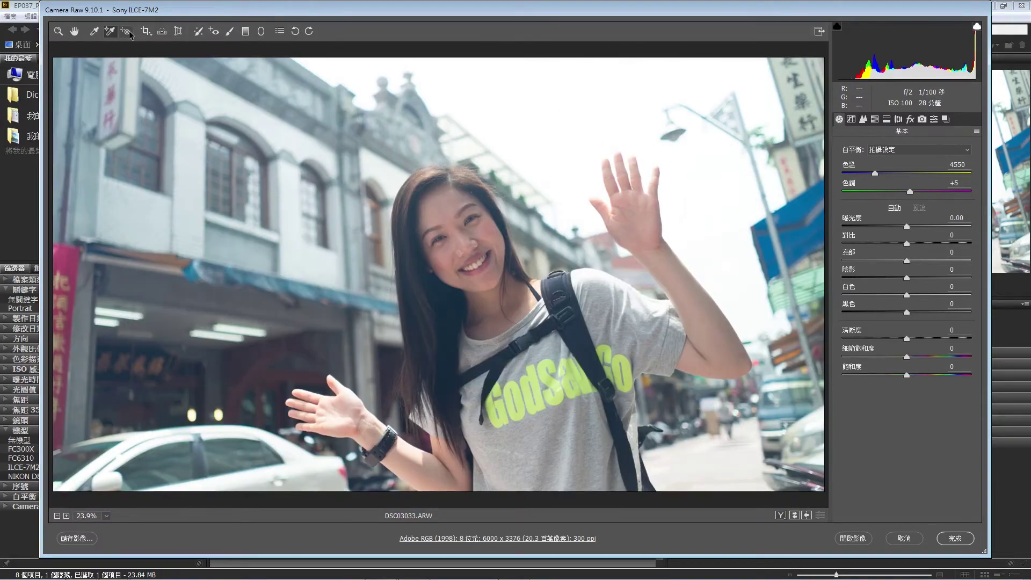
pyautogui.click(128, 34)
pyautogui.rightClick(363, 273)
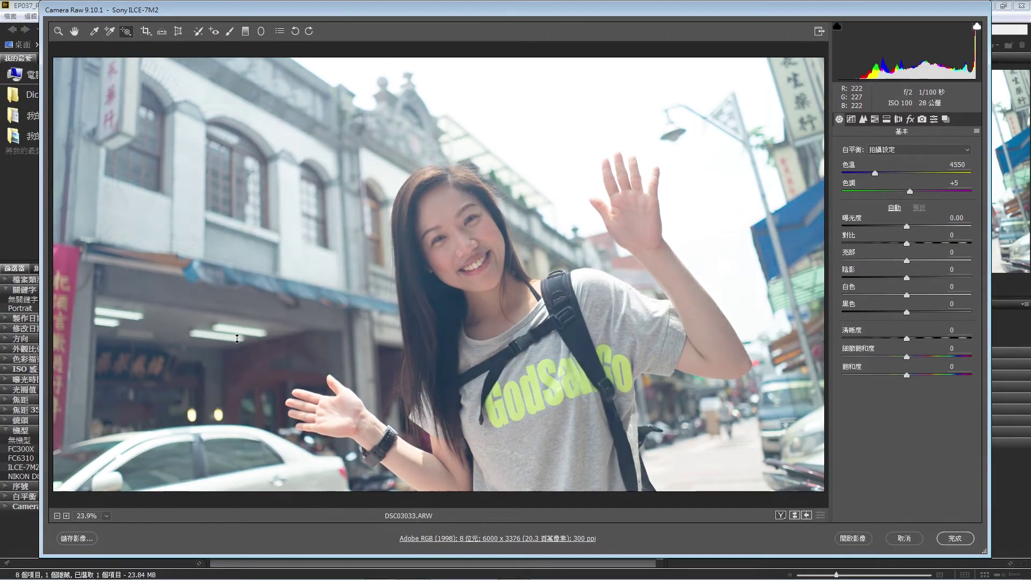
# Raise the darks to +4 with a targeted drag on the photo and show the Tone Curve panel
pyautogui.moveTo(237, 343); pyautogui.dragTo(238, 361)
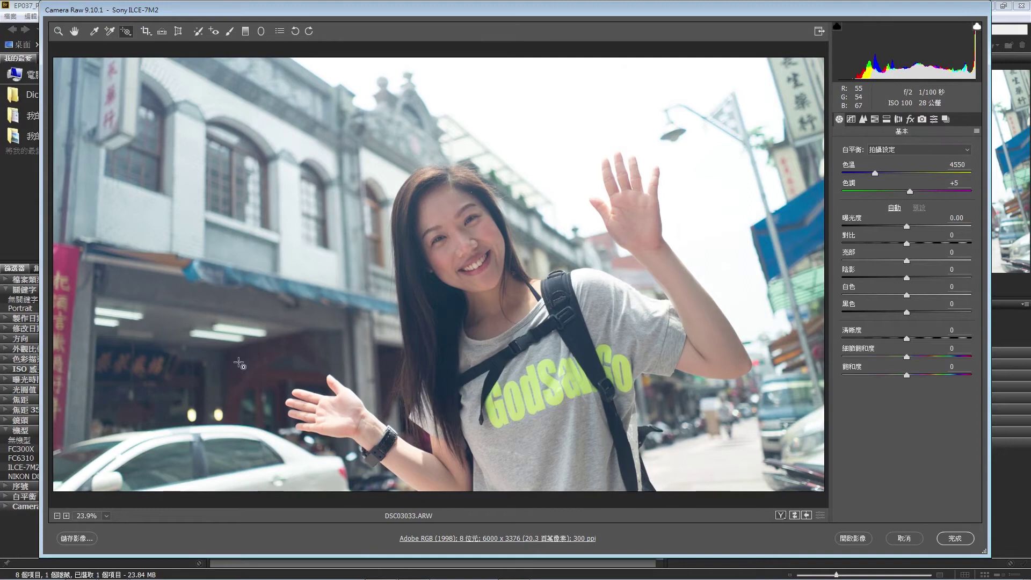
pyautogui.click(852, 119)
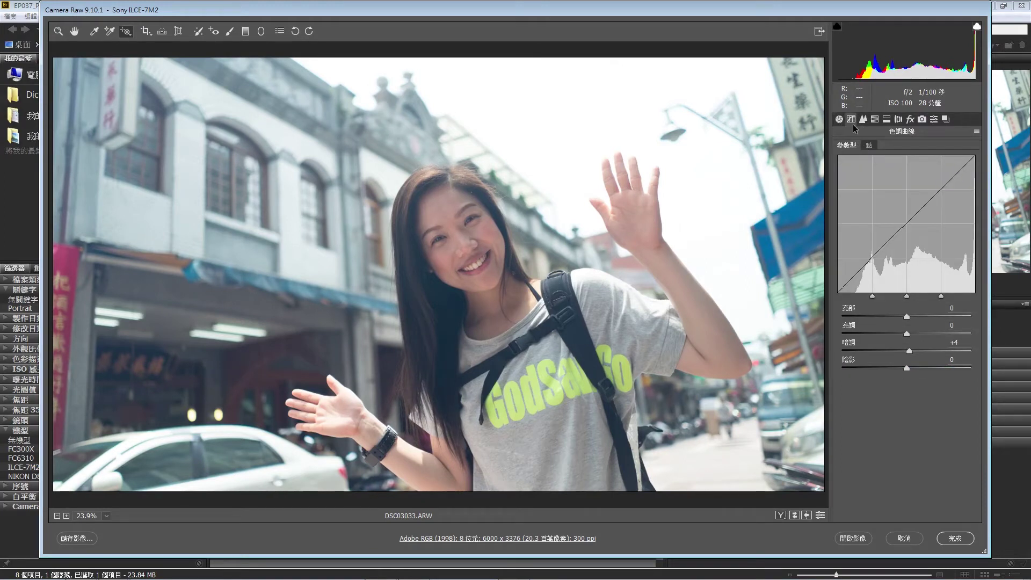
# Drag on the photo to set parametric curve darks to +14 and highlights to +40
pyautogui.click(868, 145)
pyautogui.moveTo(240, 365); pyautogui.dragTo(240, 343)
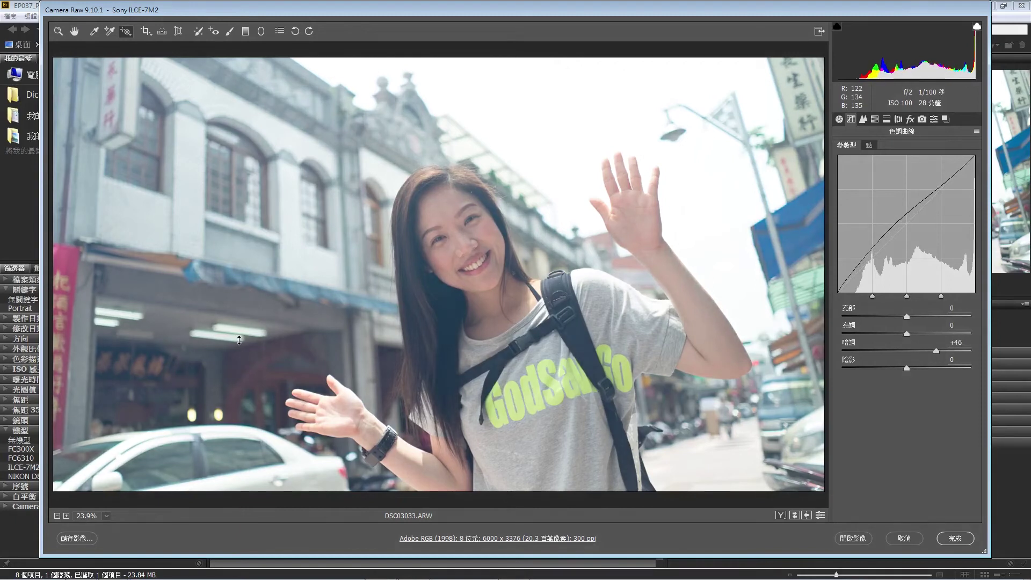
pyautogui.moveTo(240, 342)
pyautogui.mouseDown()
pyautogui.moveTo(238, 369)
pyautogui.moveTo(240, 341)
pyautogui.moveTo(240, 356)
pyautogui.mouseUp()
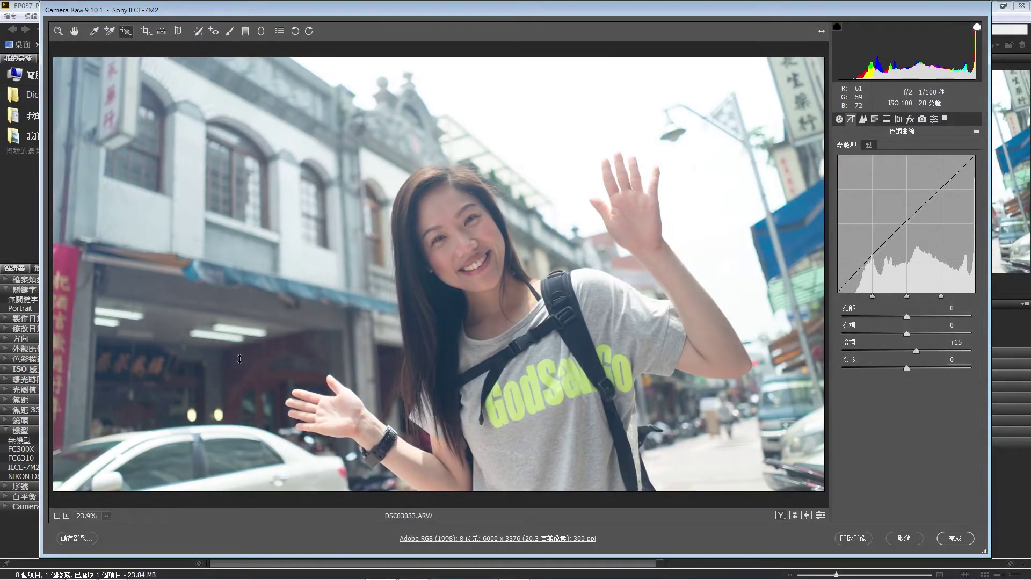
pyautogui.moveTo(240, 358)
pyautogui.mouseDown()
pyautogui.moveTo(242, 340)
pyautogui.moveTo(241, 359)
pyautogui.mouseUp()
pyautogui.moveTo(321, 266)
pyautogui.mouseDown()
pyautogui.moveTo(325, 241)
pyautogui.moveTo(323, 254)
pyautogui.mouseUp()
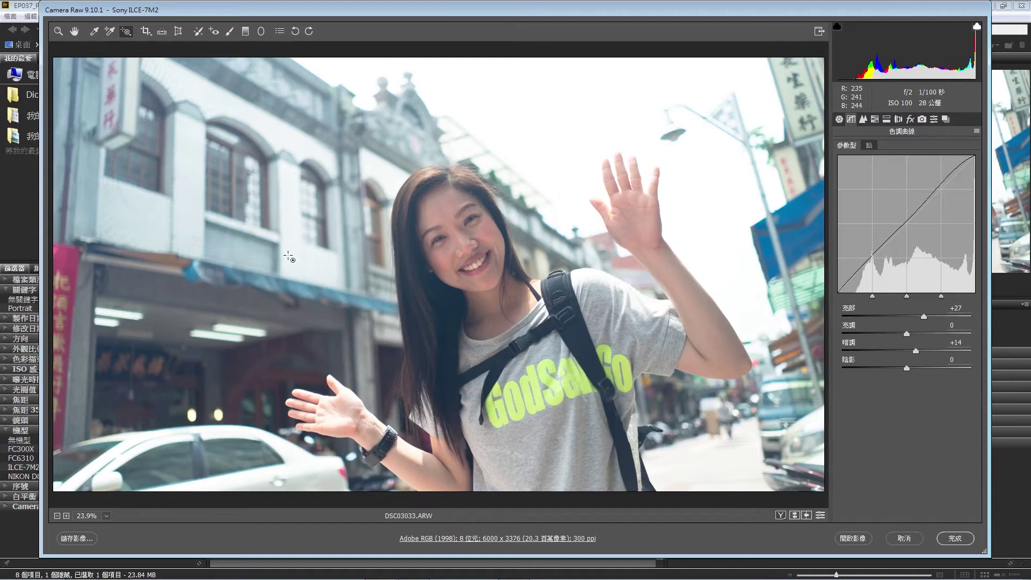
pyautogui.moveTo(190, 210); pyautogui.dragTo(190, 201)
# Switch the targeted tool to Luminance and drag to set blues +8, purples +9
pyautogui.rightClick(308, 266)
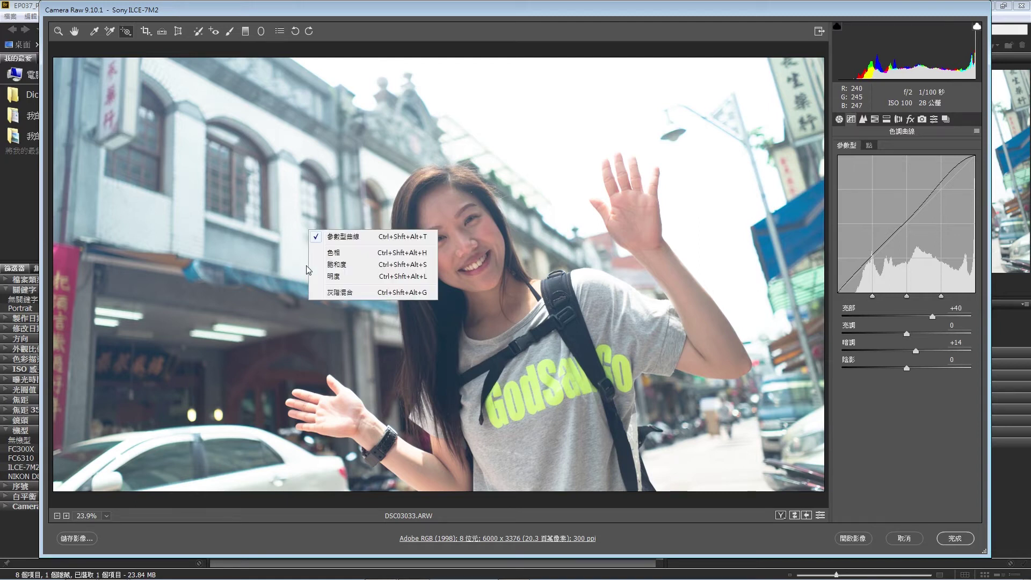
pyautogui.click(346, 277)
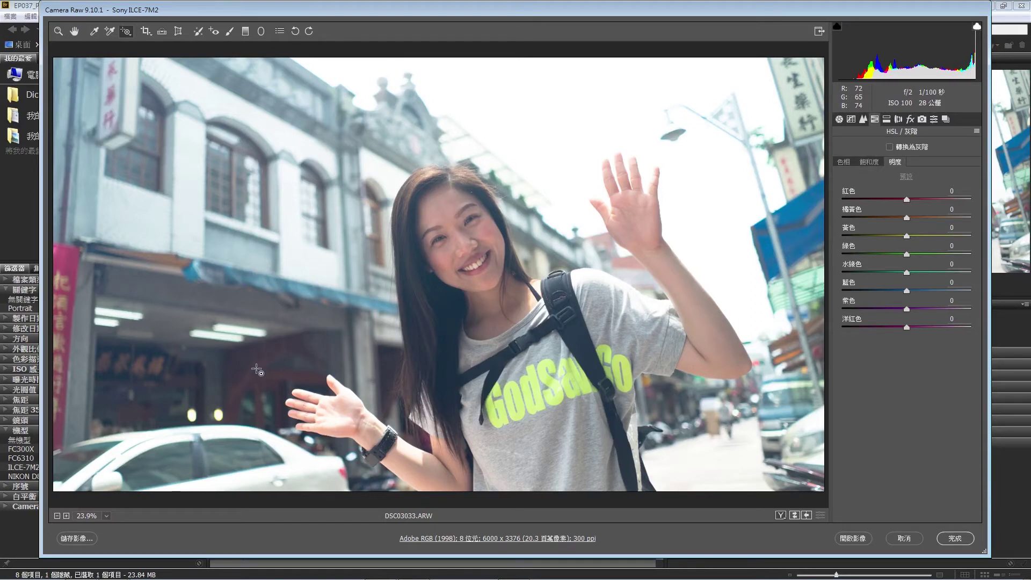
pyautogui.moveTo(243, 369)
pyautogui.mouseDown()
pyautogui.moveTo(248, 343)
pyautogui.moveTo(244, 381)
pyautogui.moveTo(246, 359)
pyautogui.mouseUp()
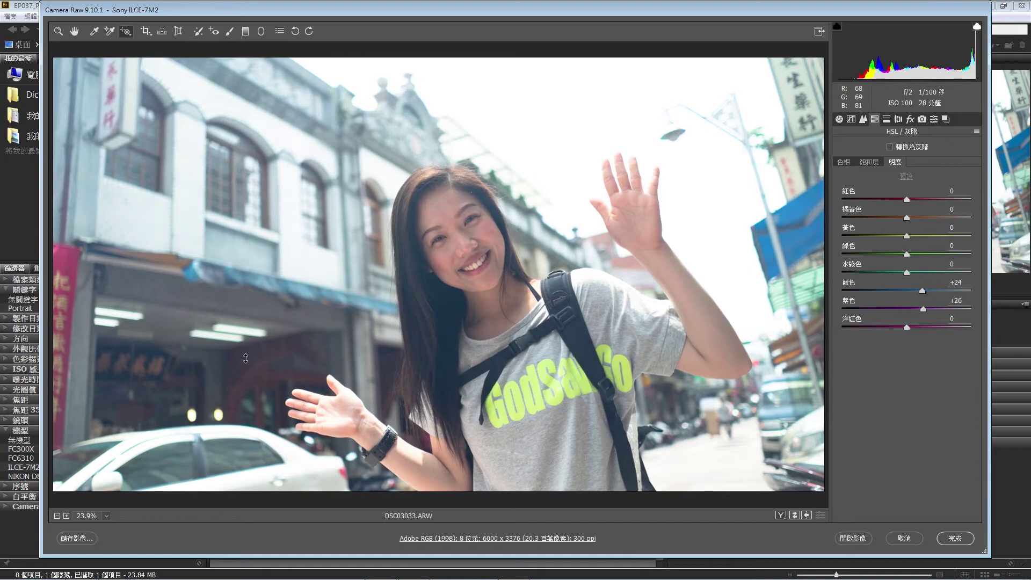
pyautogui.moveTo(245, 358); pyautogui.dragTo(243, 366)
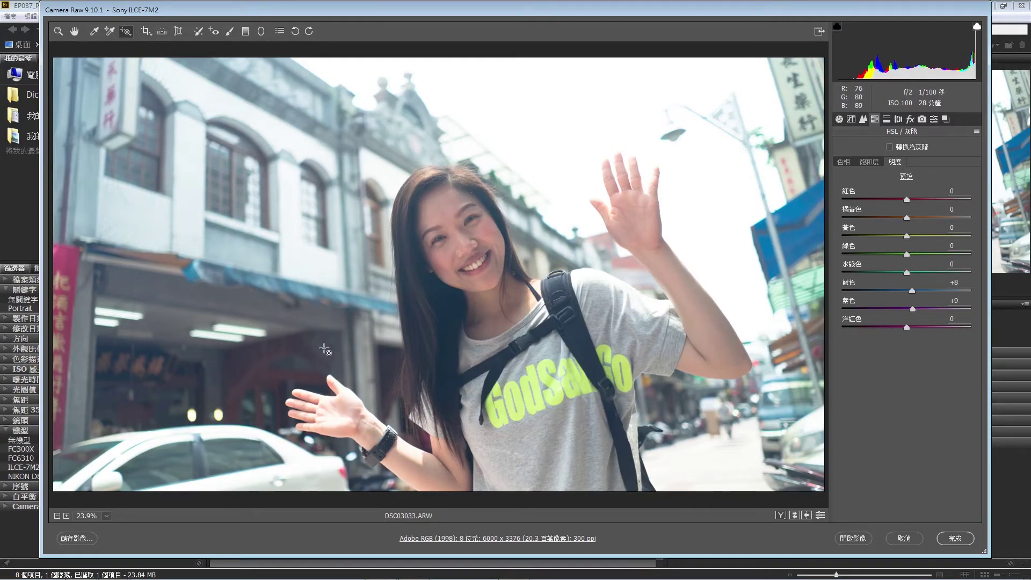
# Use targeted Saturation on the blue awning and red sign: reds +8, blues +4, magentas +13
pyautogui.rightClick(303, 350)
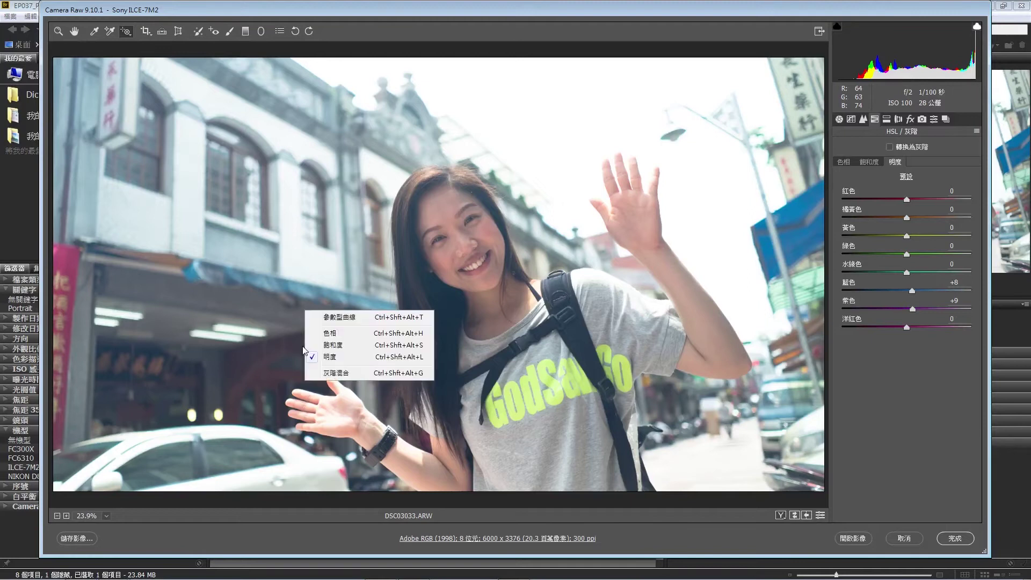
pyautogui.click(335, 347)
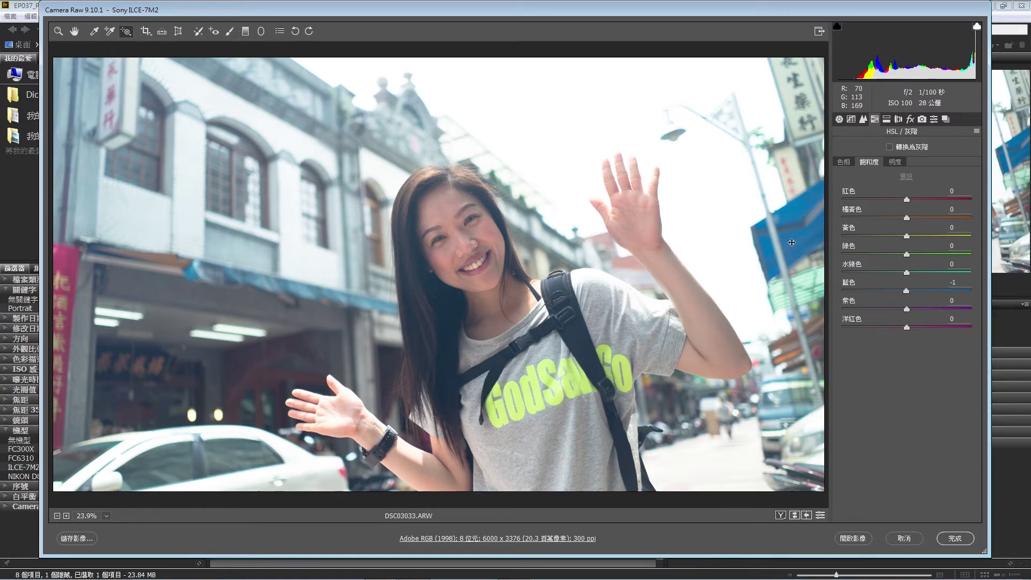
pyautogui.moveTo(792, 242)
pyautogui.mouseDown()
pyautogui.moveTo(793, 225)
pyautogui.moveTo(793, 241)
pyautogui.mouseUp()
pyautogui.moveTo(70, 259)
pyautogui.mouseDown()
pyautogui.moveTo(65, 283)
pyautogui.moveTo(63, 251)
pyautogui.moveTo(70, 257)
pyautogui.mouseUp()
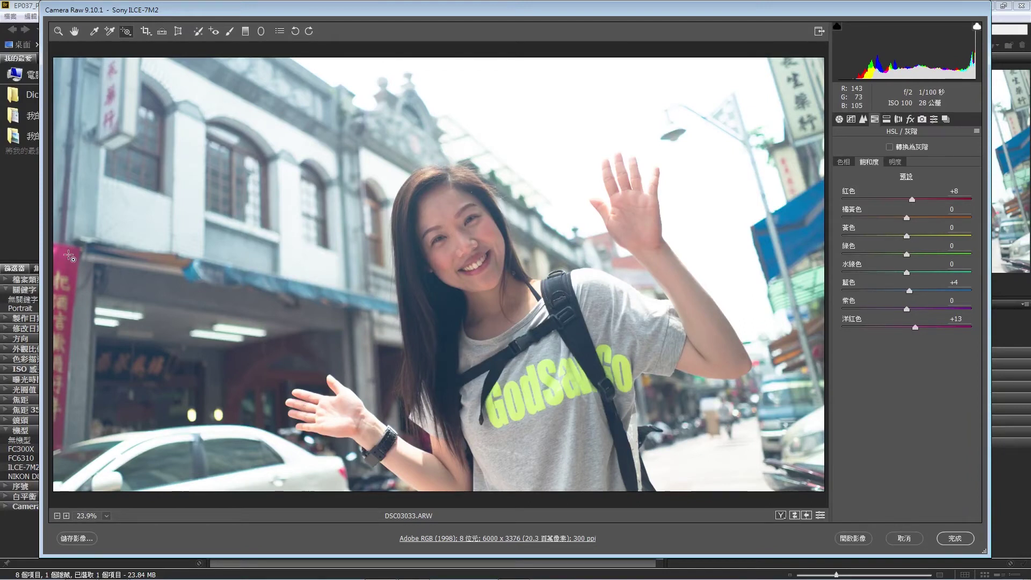
# Convert to a grayscale mix, dragging on the wrist and strap to set blues +13, purples +21
pyautogui.rightClick(299, 289)
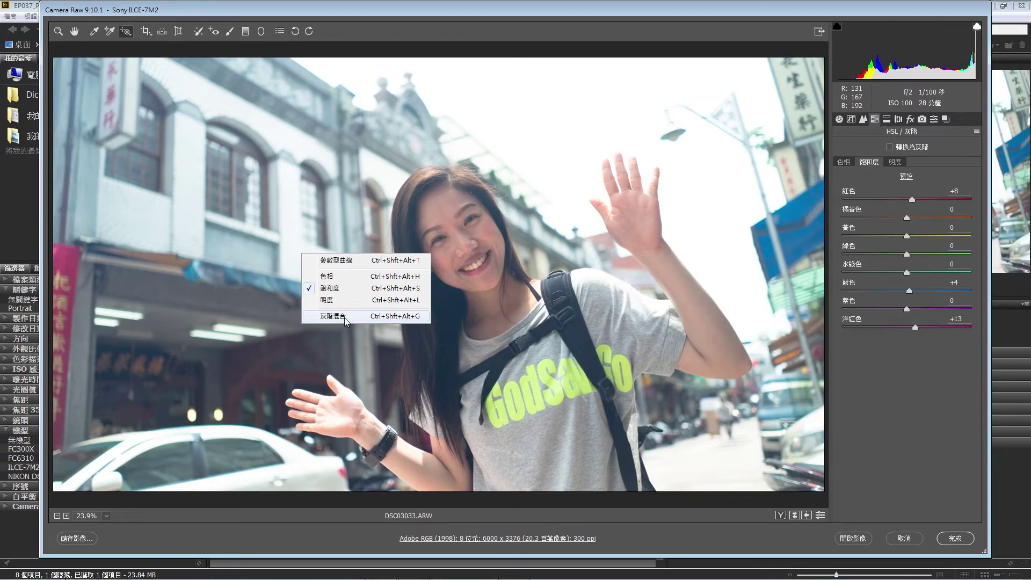
pyautogui.click(343, 317)
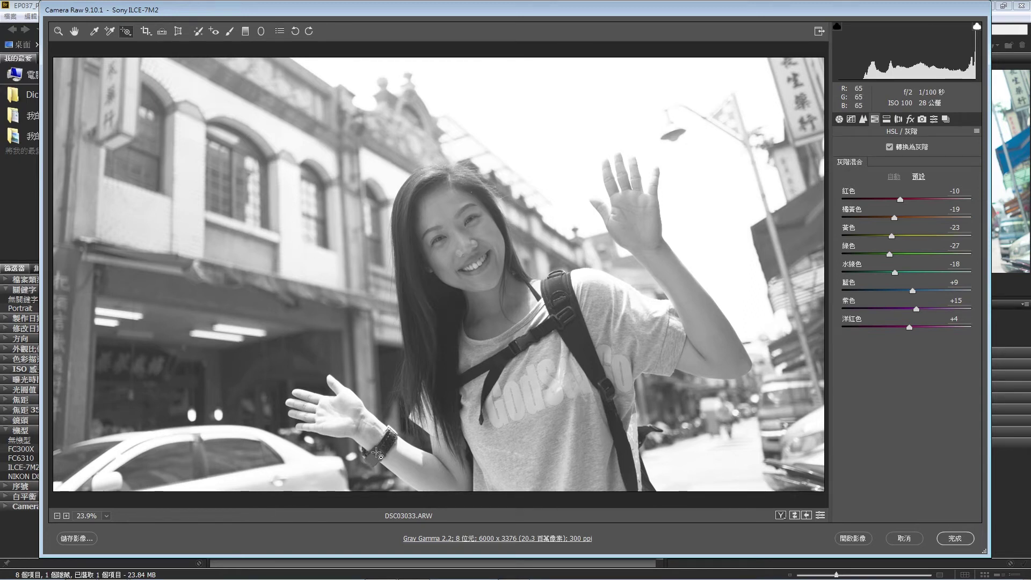
pyautogui.moveTo(377, 454)
pyautogui.mouseDown()
pyautogui.moveTo(376, 418)
pyautogui.moveTo(372, 485)
pyautogui.mouseUp()
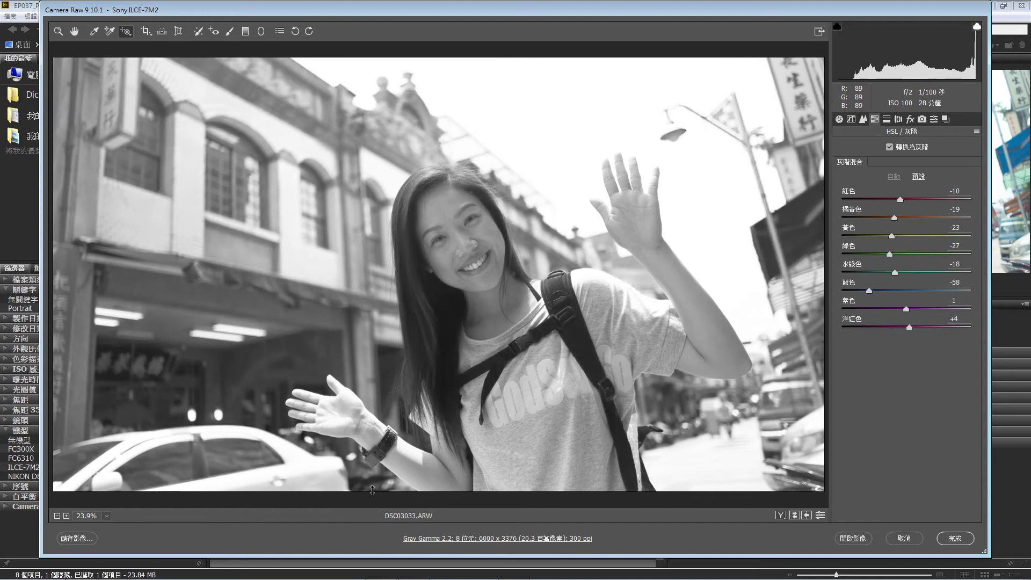
pyautogui.moveTo(372, 485)
pyautogui.mouseDown()
pyautogui.moveTo(374, 397)
pyautogui.moveTo(372, 458)
pyautogui.mouseUp()
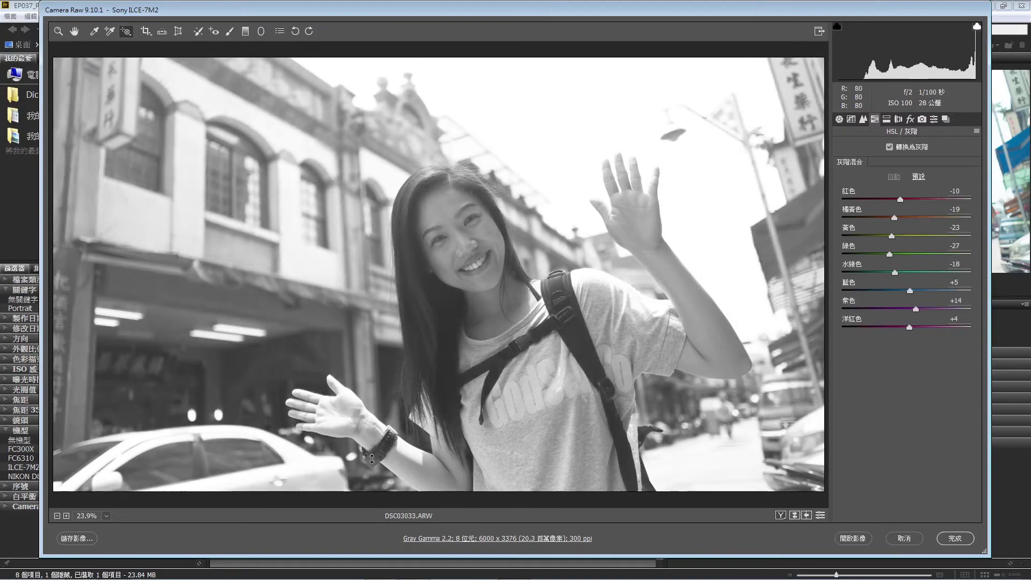
pyautogui.moveTo(372, 458)
pyautogui.mouseDown()
pyautogui.moveTo(375, 467)
pyautogui.moveTo(380, 453)
pyautogui.mouseUp()
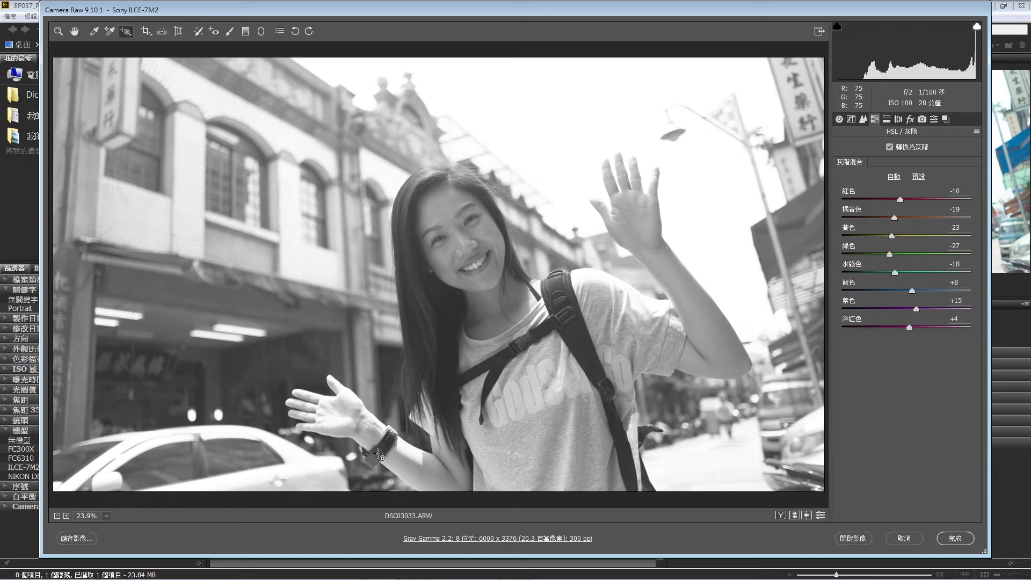
pyautogui.moveTo(378, 453); pyautogui.dragTo(378, 436)
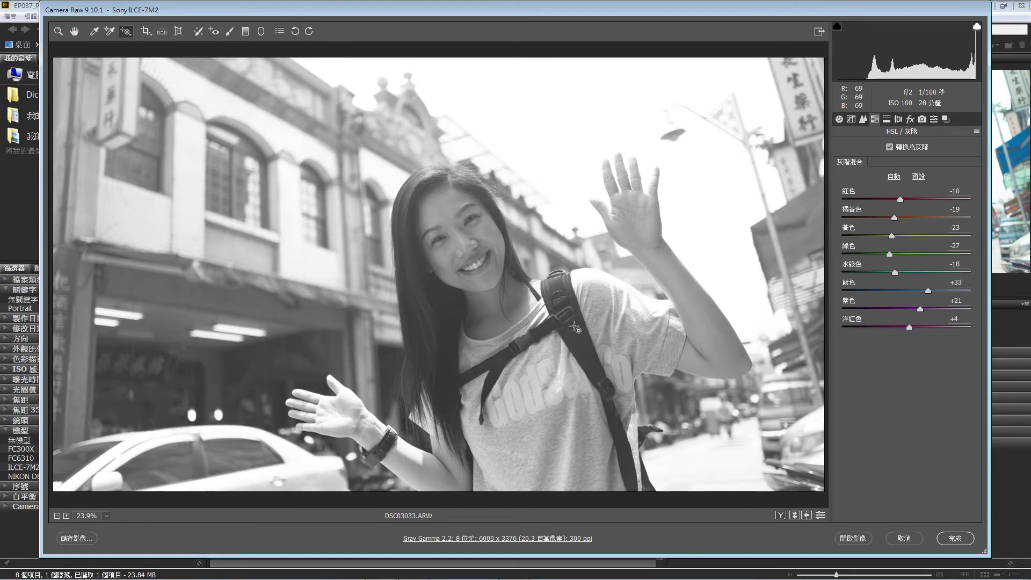
pyautogui.moveTo(575, 319); pyautogui.dragTo(571, 336)
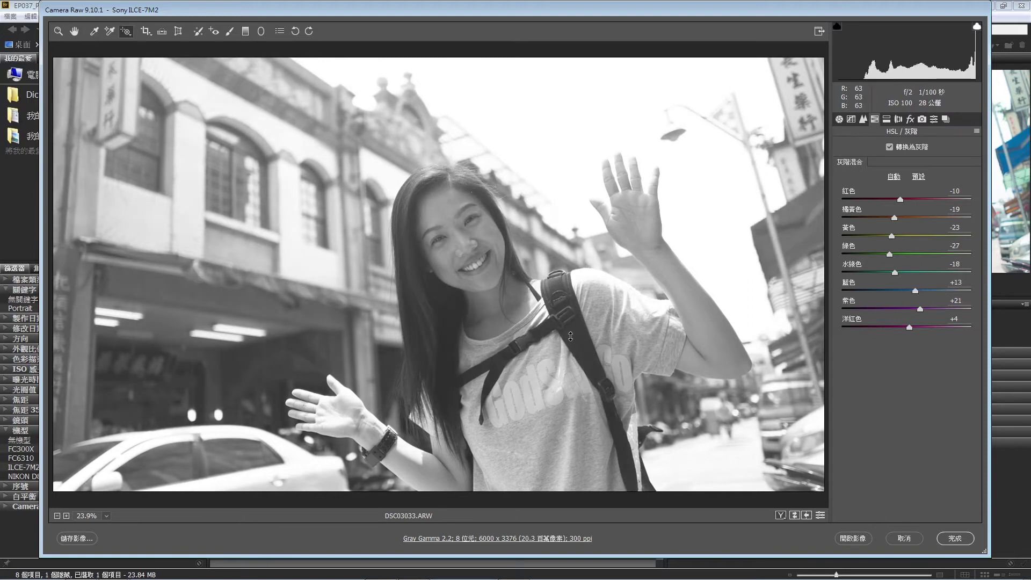
pyautogui.moveTo(571, 337); pyautogui.dragTo(576, 329)
# Return the photo to colour, then try a crop from the top-right corner and cancel it
pyautogui.click(893, 147)
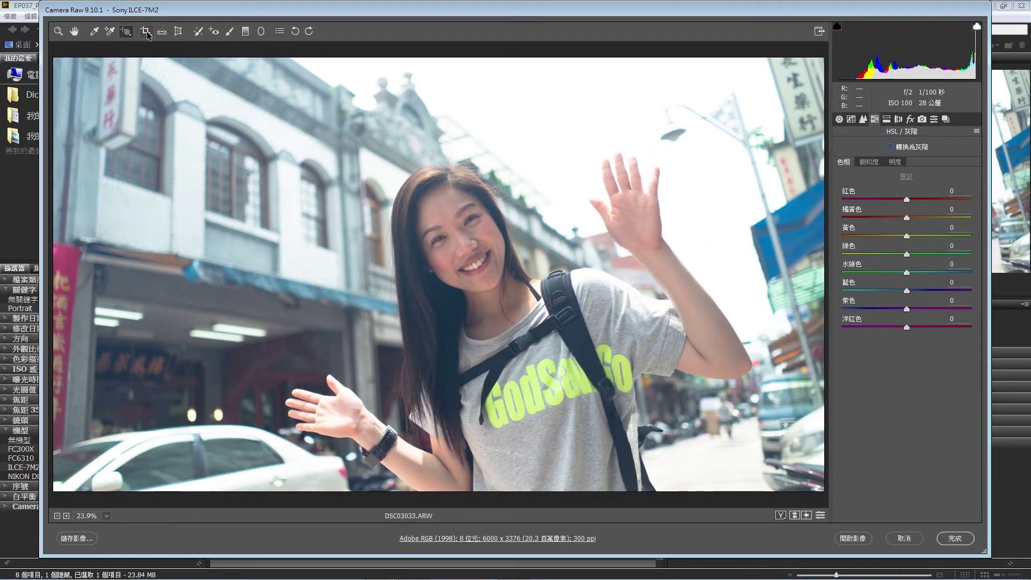
pyautogui.click(147, 32)
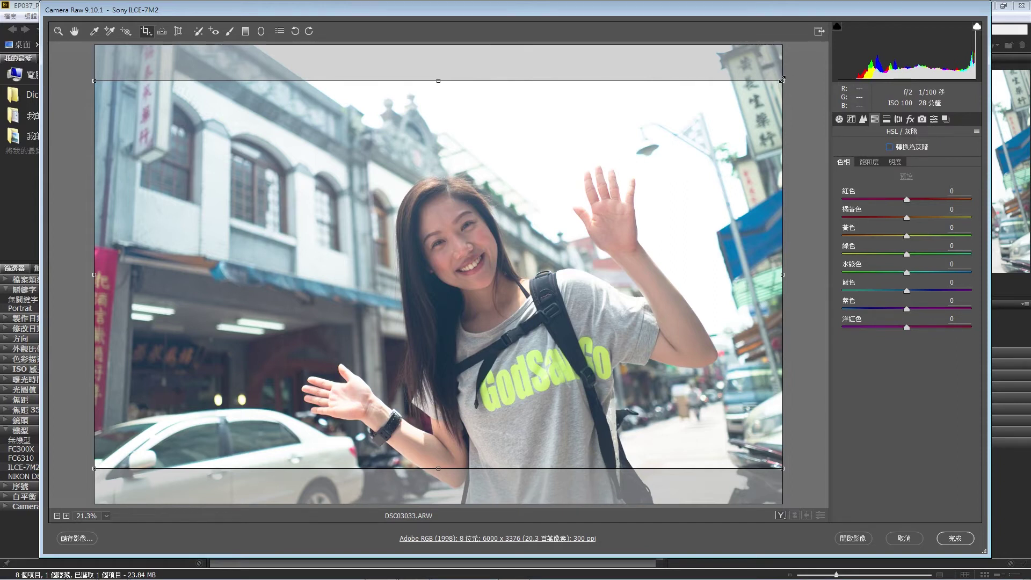
pyautogui.moveTo(783, 79); pyautogui.dragTo(781, 87)
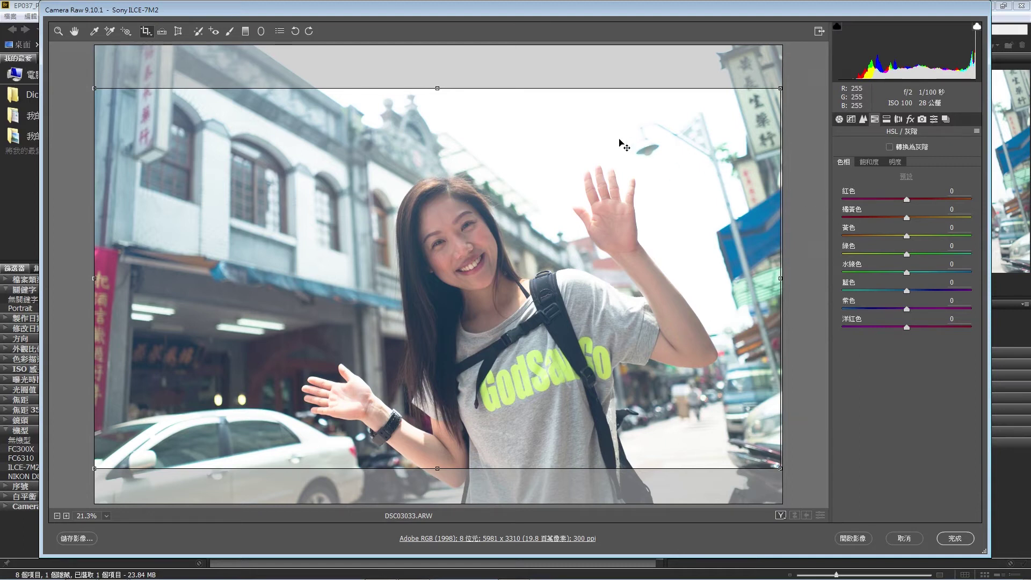
pyautogui.press('Escape')
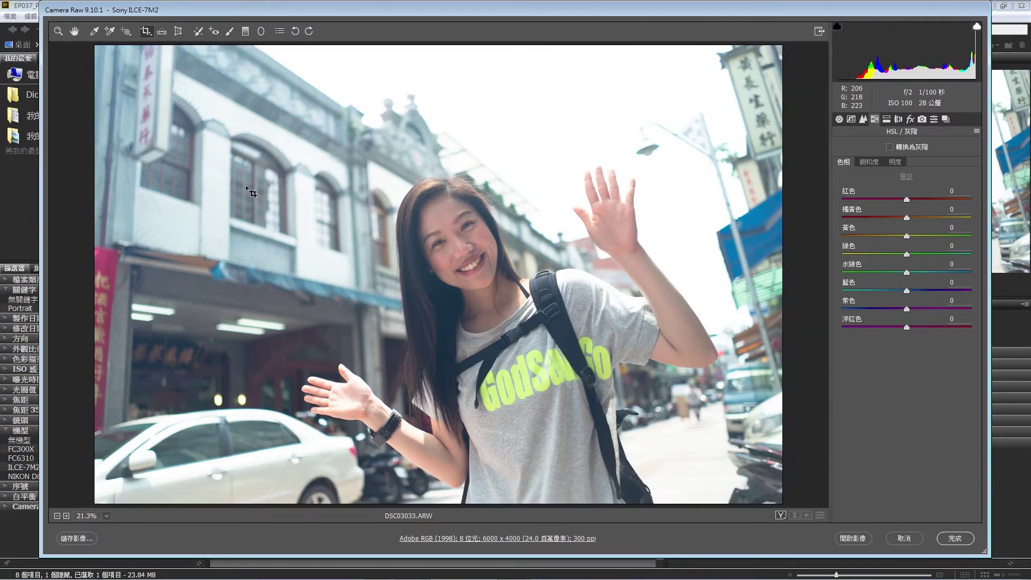
# Draw and apply a full-frame crop, then clear it to show the full 6000×4000 frame
pyautogui.moveTo(83, 102); pyautogui.dragTo(833, 475)
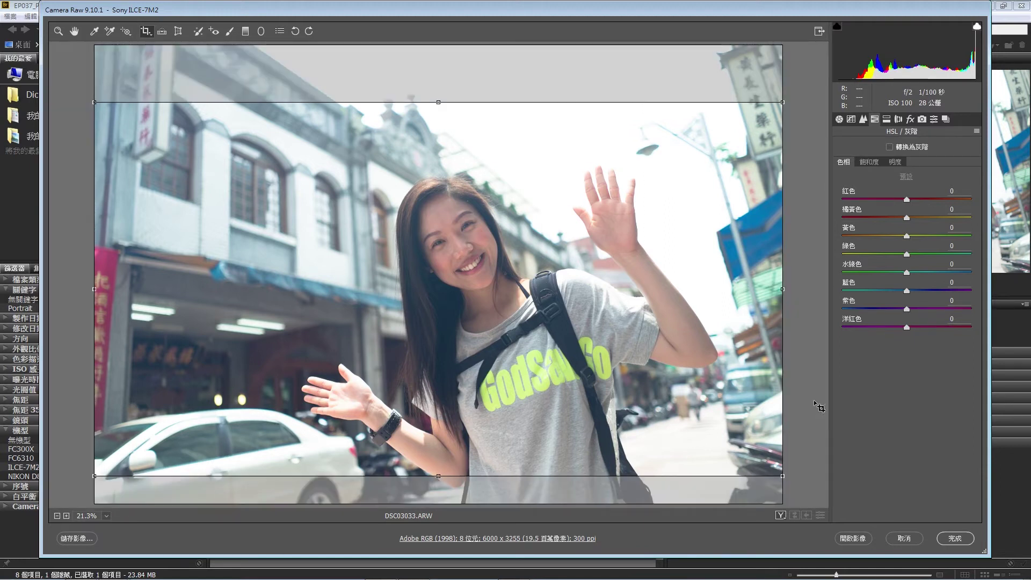
pyautogui.moveTo(607, 102); pyautogui.dragTo(607, 88)
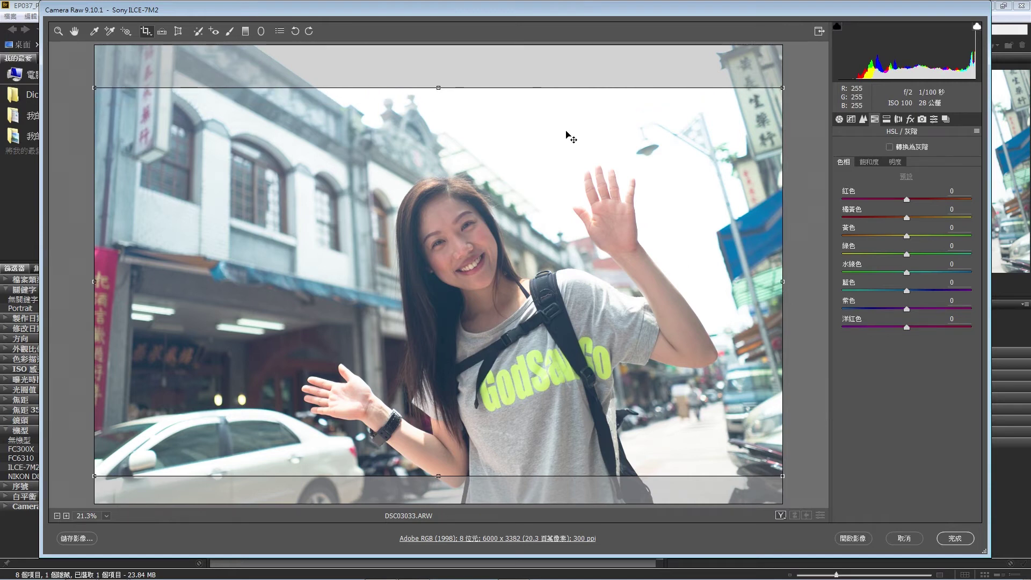
pyautogui.click(57, 32)
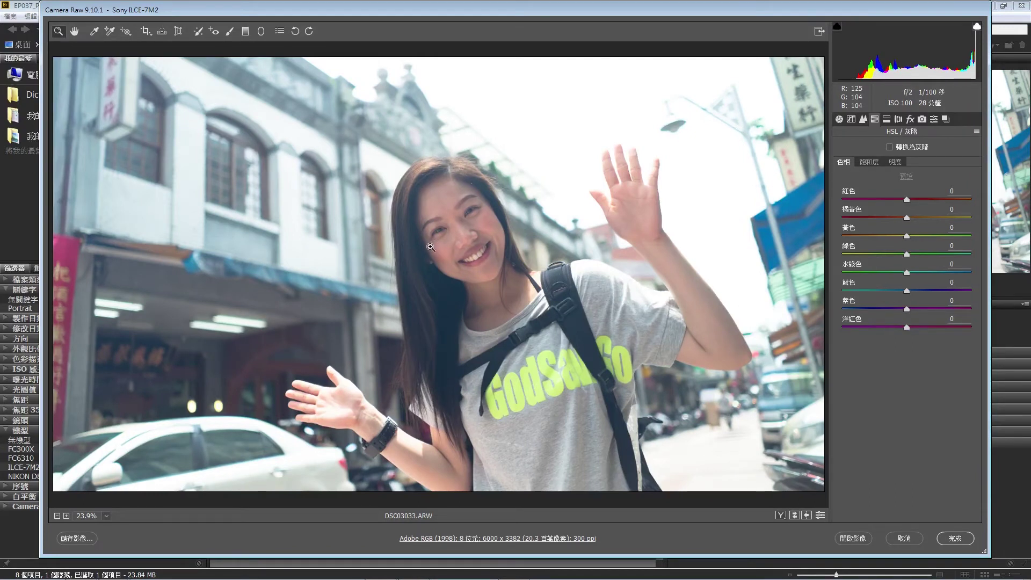
pyautogui.click(146, 31)
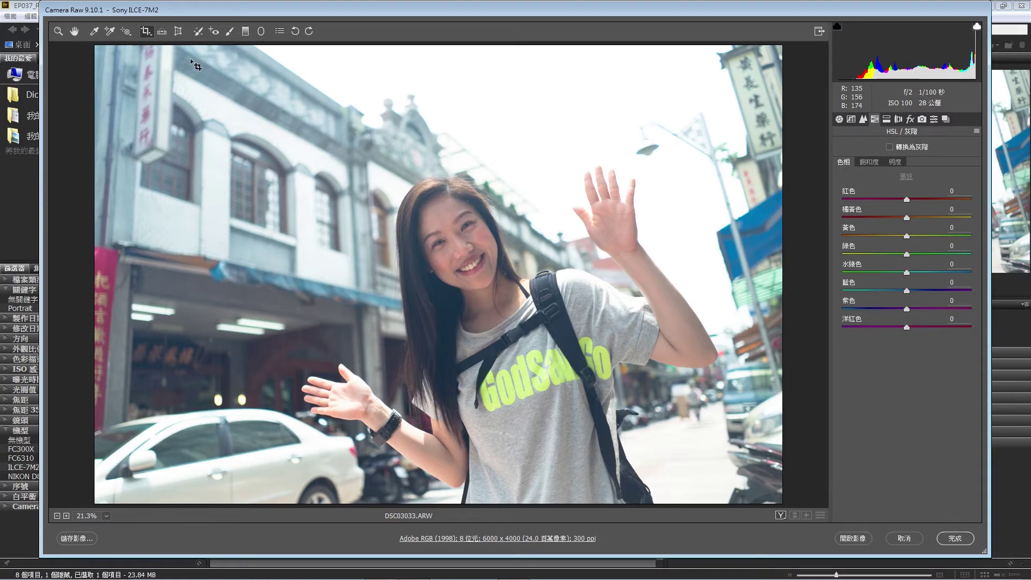
pyautogui.click(161, 32)
pyautogui.moveTo(381, 414); pyautogui.dragTo(393, 443)
pyautogui.moveTo(393, 443); pyautogui.dragTo(393, 448)
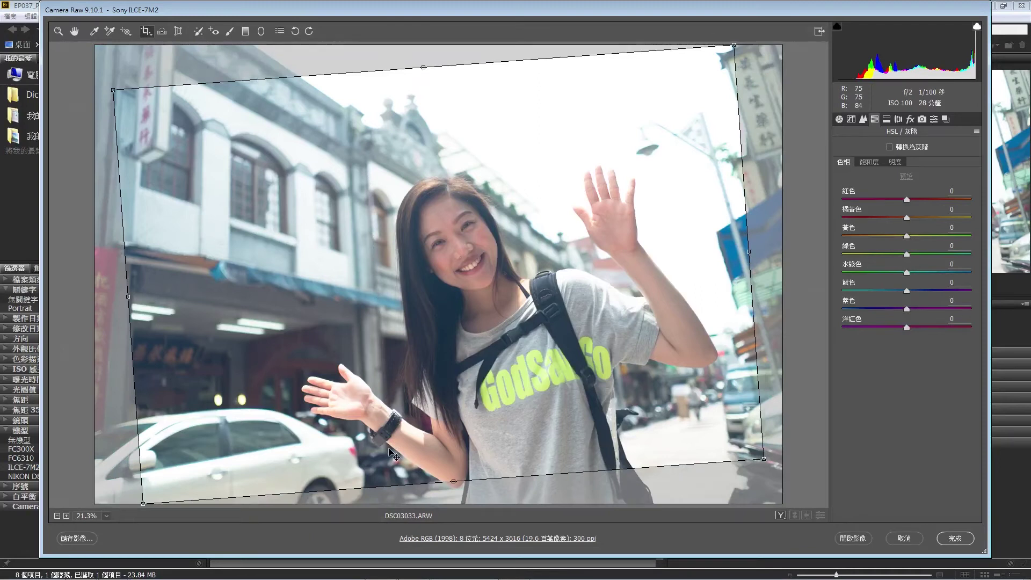
pyautogui.press('z')
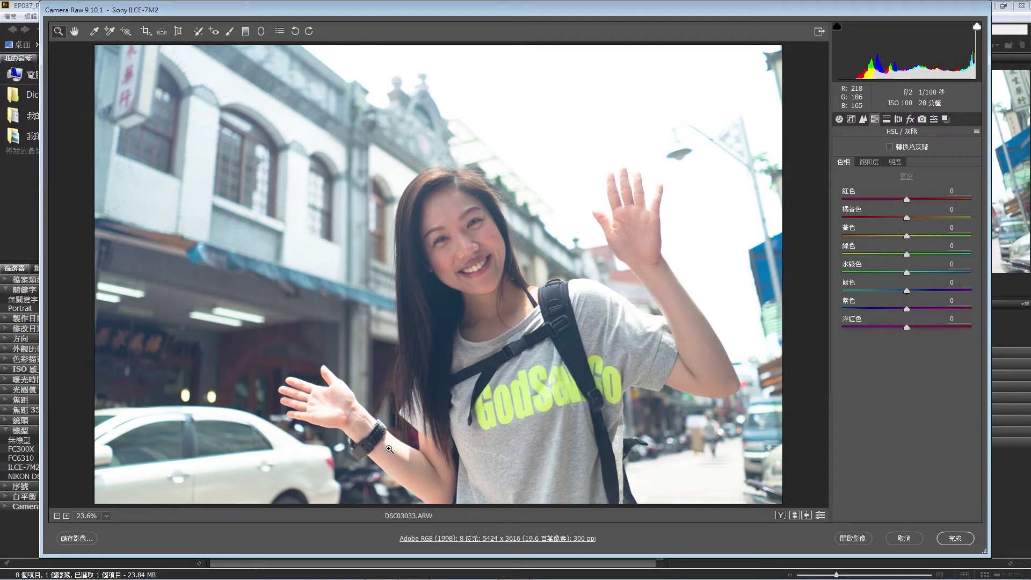
pyautogui.hotkey('ctrl', 'z')
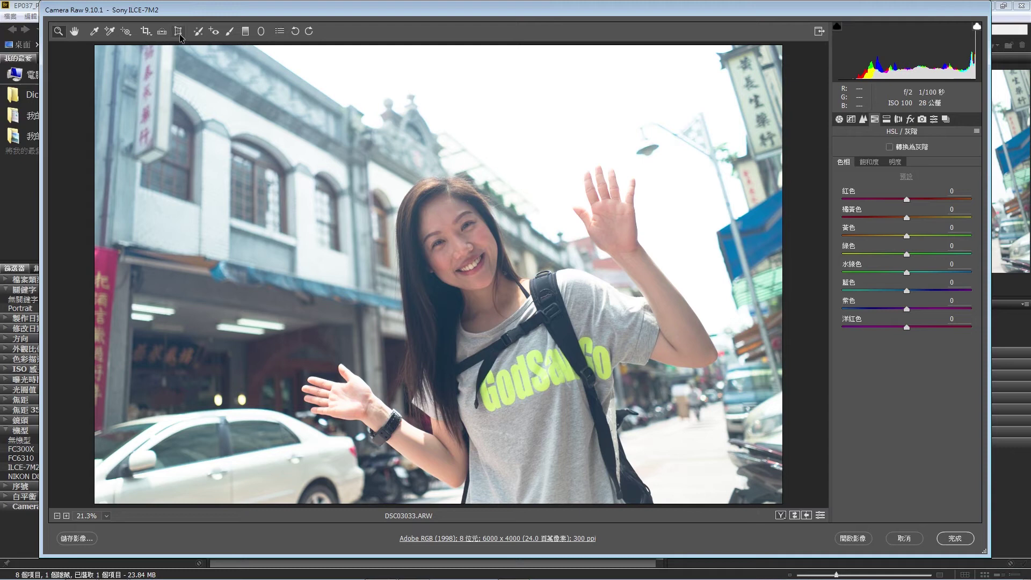
# Test Transform's horizontal offset and vertical perspective, reset both to 0, then select Spot Removal
pyautogui.click(178, 32)
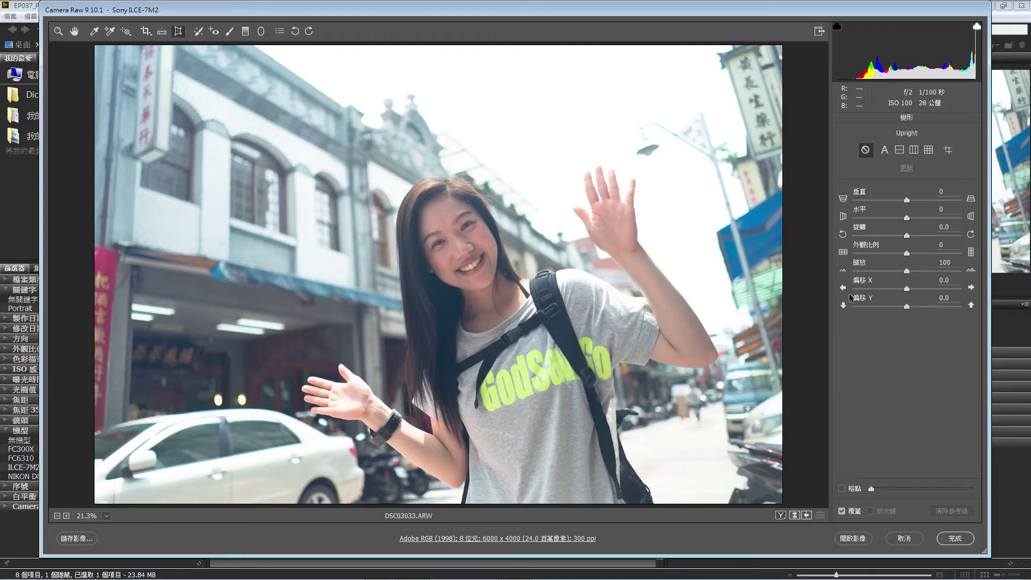
pyautogui.moveTo(907, 289)
pyautogui.mouseDown()
pyautogui.moveTo(891, 288)
pyautogui.moveTo(918, 288)
pyautogui.mouseUp()
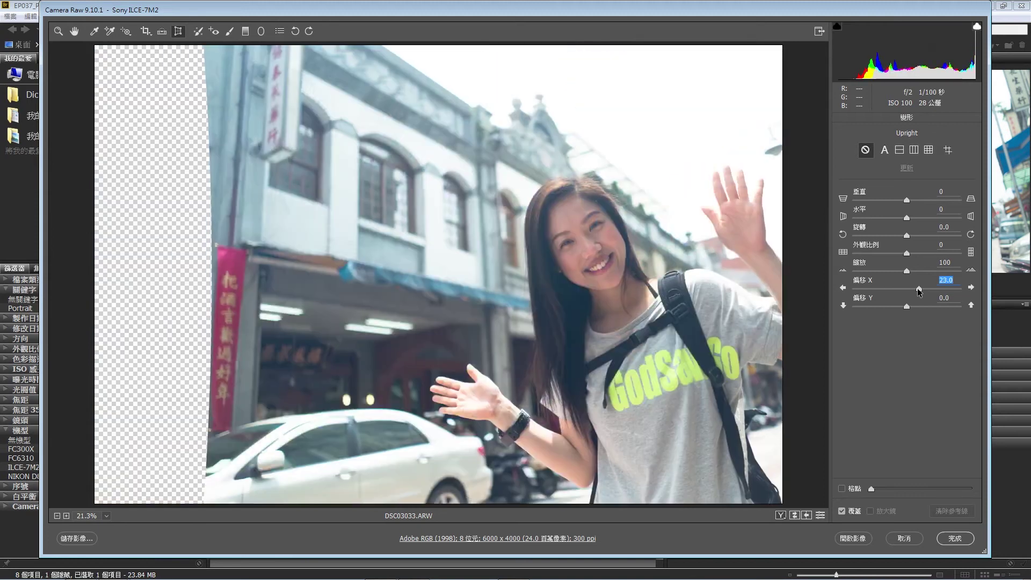
pyautogui.doubleClick(918, 288)
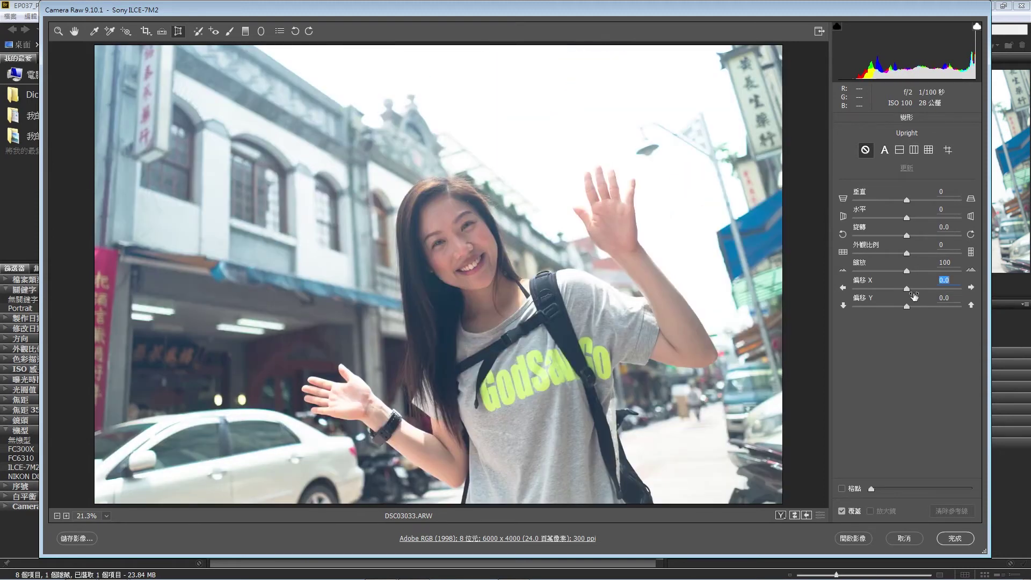
pyautogui.click(908, 201)
pyautogui.moveTo(907, 200)
pyautogui.mouseDown()
pyautogui.moveTo(885, 201)
pyautogui.moveTo(925, 201)
pyautogui.mouseUp()
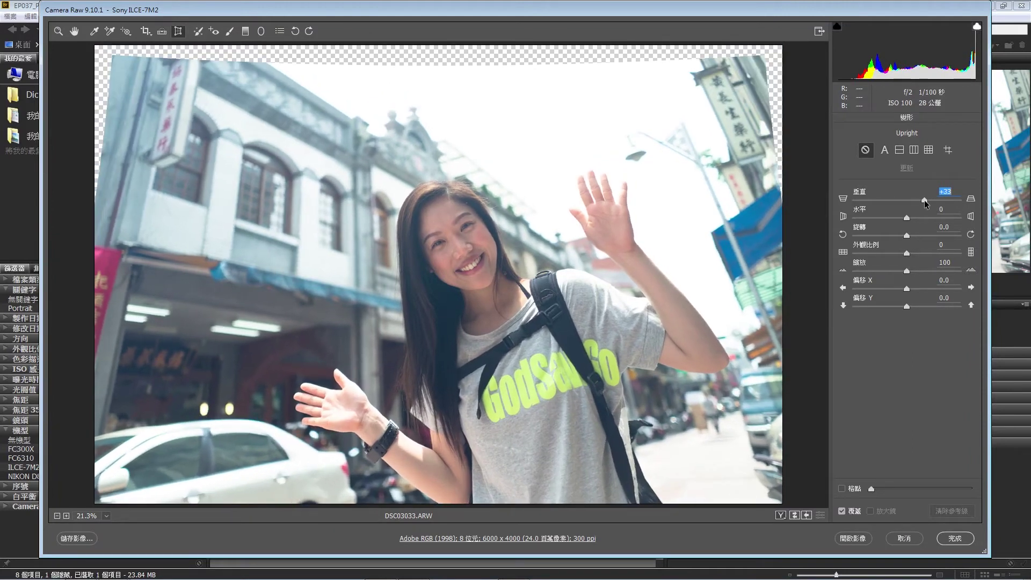
pyautogui.doubleClick(924, 223)
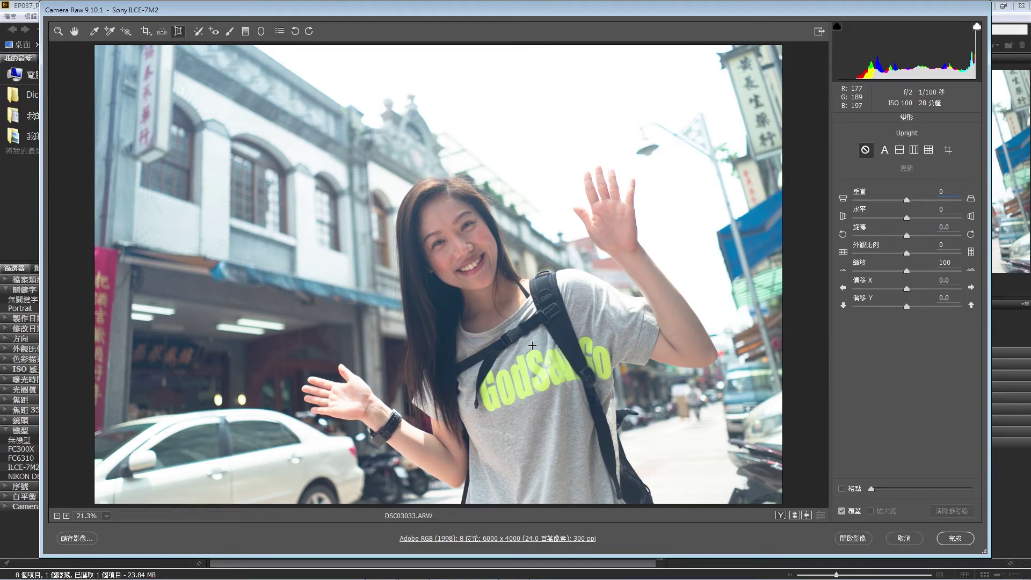
pyautogui.click(197, 32)
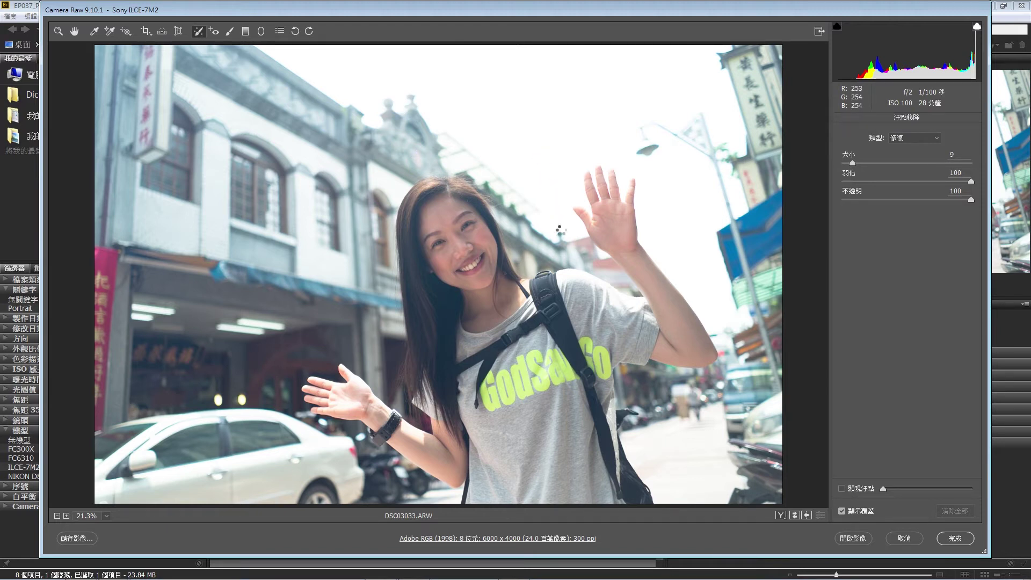
# Heal the sky blemish near her raised hand, sampling from a cleaner patch of sky
pyautogui.click(562, 231)
pyautogui.moveTo(642, 134); pyautogui.dragTo(559, 168)
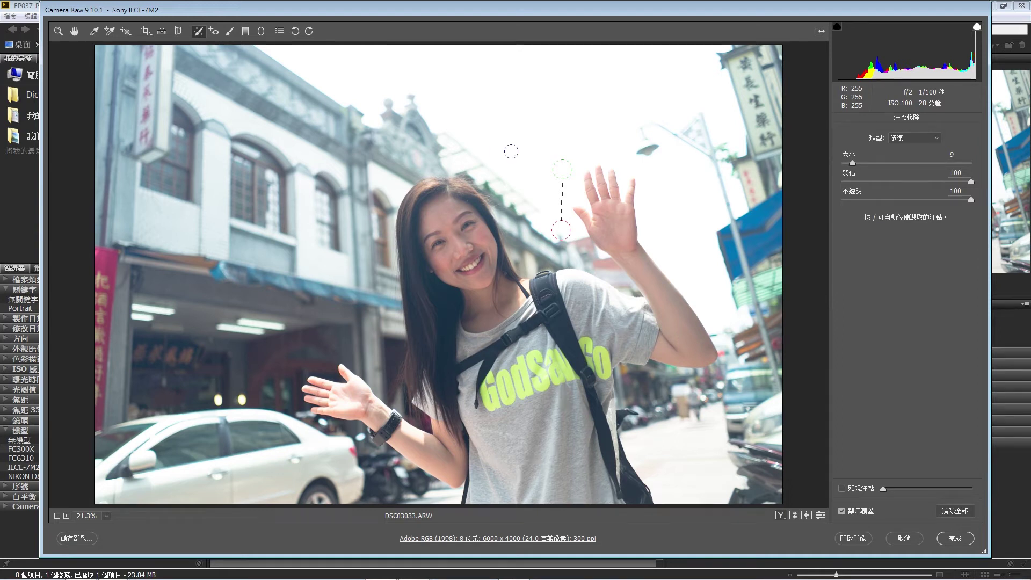
pyautogui.click(198, 31)
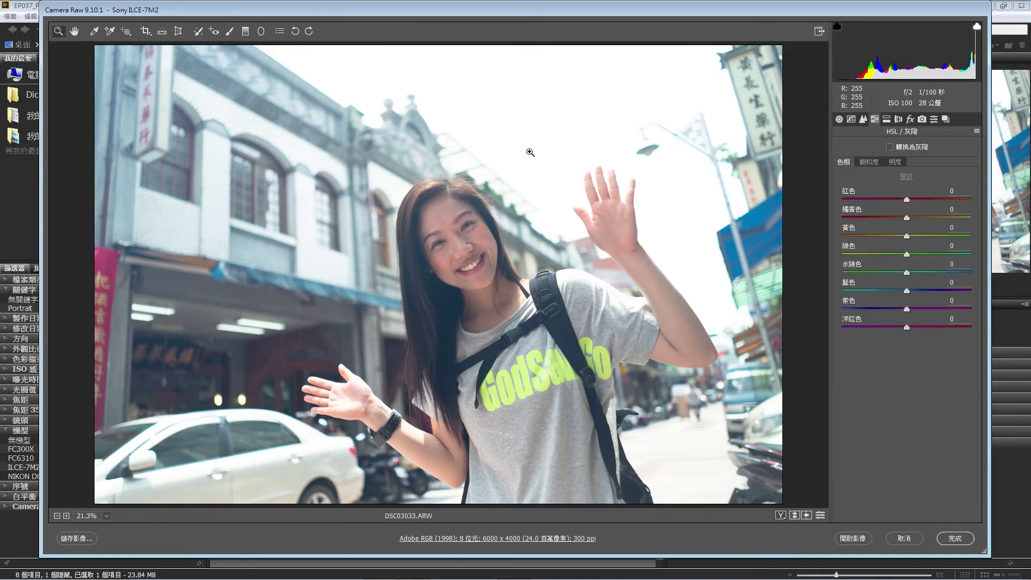
# Try Red Eye, then ready the Adjustment Brush at size 18, feather 100, flow 50, density 100
pyautogui.click(214, 32)
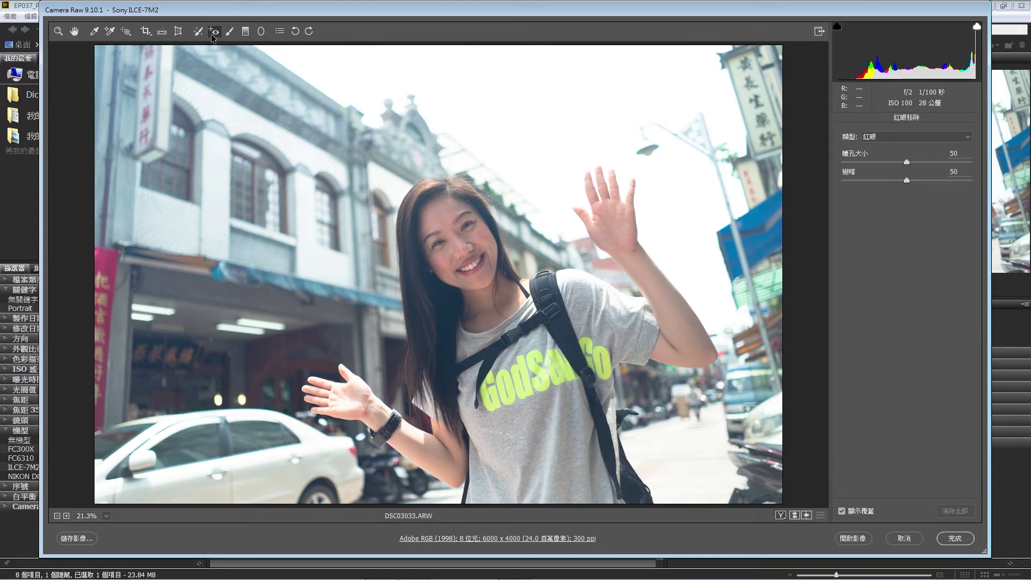
pyautogui.click(231, 32)
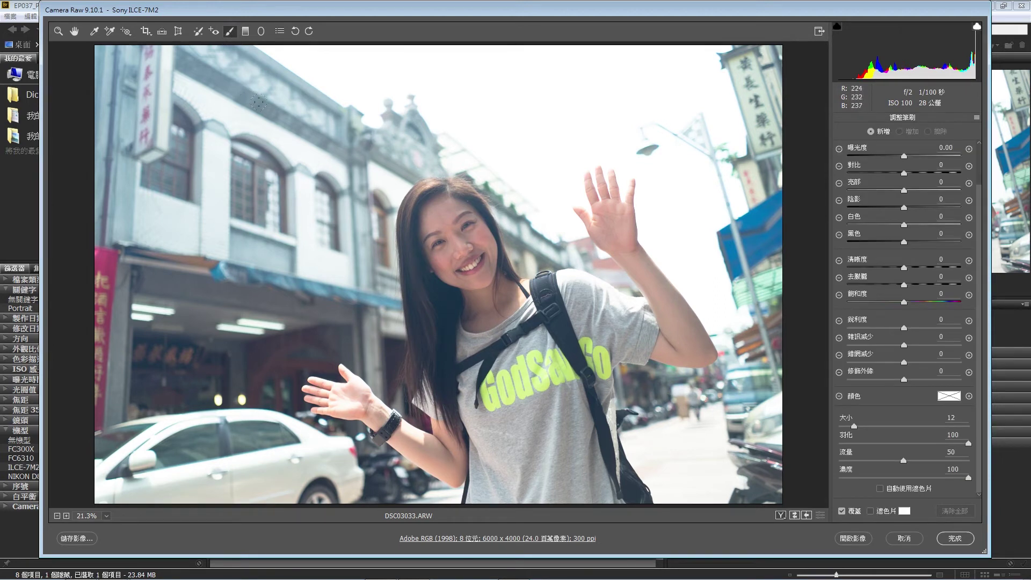
pyautogui.press('[')
pyautogui.press(']')
pyautogui.press(']')
pyautogui.press(']')
pyautogui.press(']')
pyautogui.click(58, 30)
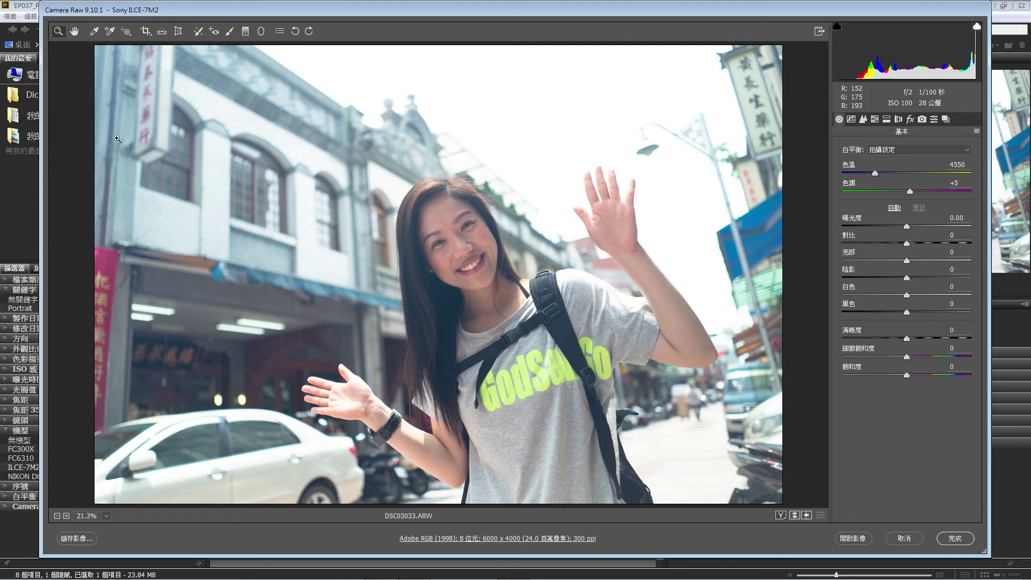
pyautogui.click(232, 34)
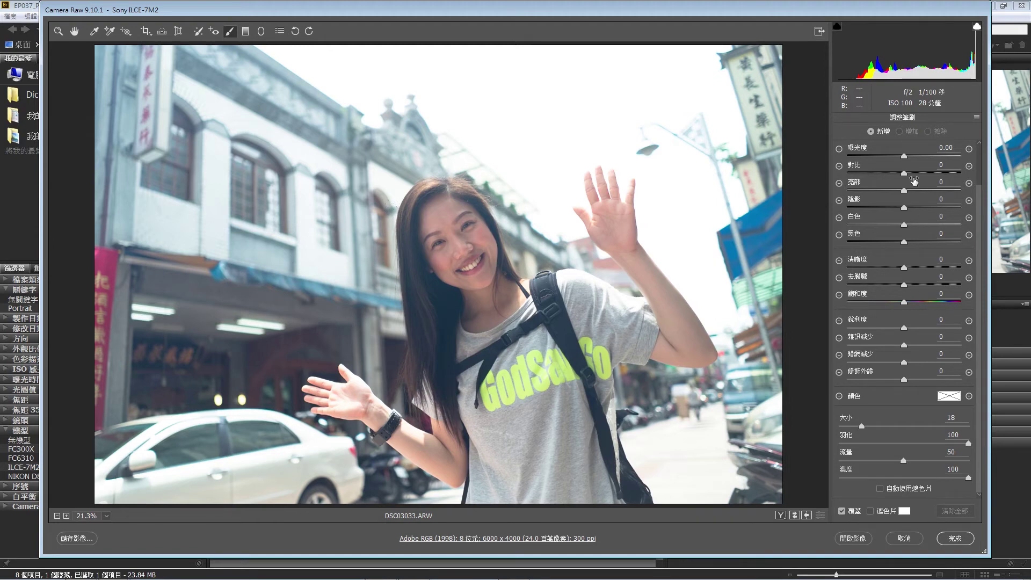
# Paint a +1.50 exposure brush over the dark storefront, then delete that adjustment
pyautogui.moveTo(905, 156); pyautogui.dragTo(922, 157)
pyautogui.moveTo(923, 157); pyautogui.dragTo(925, 156)
pyautogui.moveTo(261, 296); pyautogui.dragTo(115, 296)
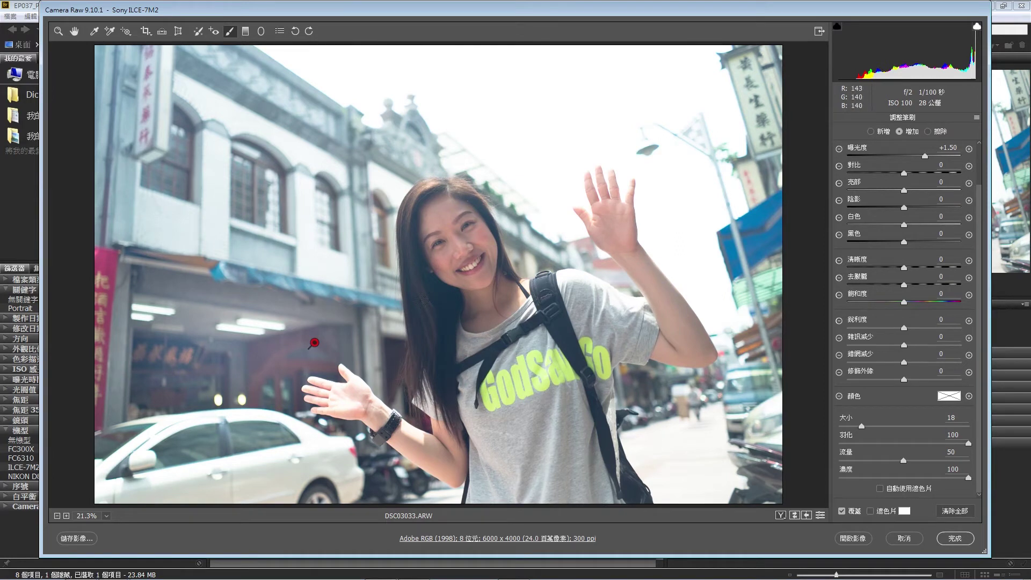
pyautogui.press('Delete')
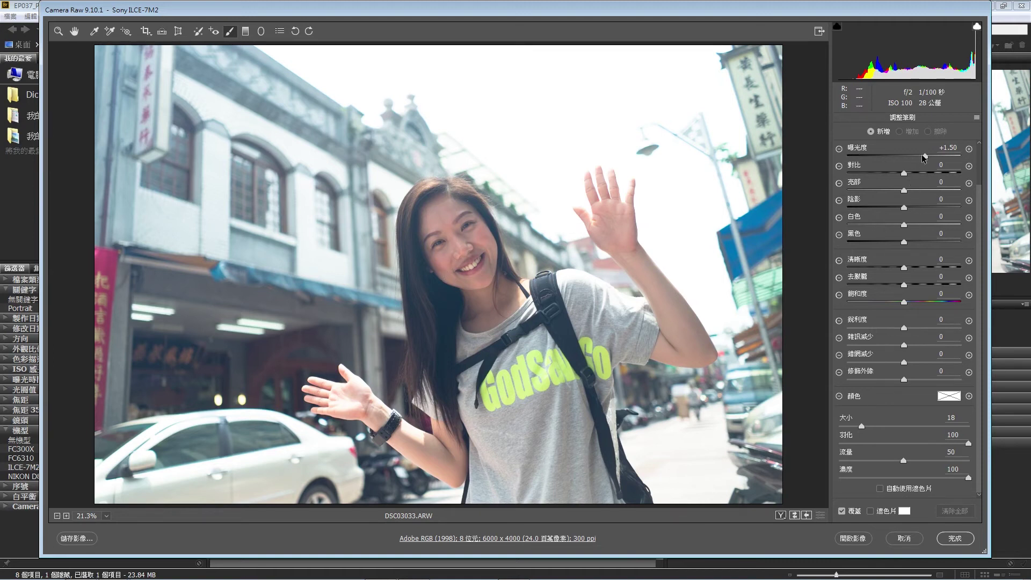
# Reset the brush exposure to 0 and raise Shadows instead
pyautogui.moveTo(925, 158); pyautogui.dragTo(906, 160)
pyautogui.moveTo(905, 160); pyautogui.dragTo(906, 157)
pyautogui.click(839, 149)
pyautogui.click(968, 149)
pyautogui.moveTo(912, 159); pyautogui.dragTo(904, 157)
pyautogui.click(970, 203)
# Paint a Shadows +50 brush over her face, resizing the brush, and add clarity to it
pyautogui.moveTo(946, 208); pyautogui.dragTo(933, 208)
pyautogui.press('[')
pyautogui.press(']')
pyautogui.press(']')
pyautogui.press(']')
pyautogui.press(']')
pyautogui.press(']')
pyautogui.press(']')
pyautogui.press('[')
pyautogui.press('[')
pyautogui.press('[')
pyautogui.press('[')
pyautogui.press('[')
pyautogui.moveTo(859, 427); pyautogui.dragTo(877, 427)
pyautogui.moveTo(868, 427); pyautogui.dragTo(867, 427)
pyautogui.press('[')
pyautogui.press('[')
pyautogui.press('[')
pyautogui.press('[')
pyautogui.press('[')
pyautogui.press('[')
pyautogui.click(934, 207)
pyautogui.moveTo(934, 209); pyautogui.dragTo(933, 210)
pyautogui.press('[')
pyautogui.press('[')
pyautogui.press('[')
pyautogui.press('[')
pyautogui.press('[')
pyautogui.press('[')
pyautogui.moveTo(439, 231); pyautogui.dragTo(455, 290)
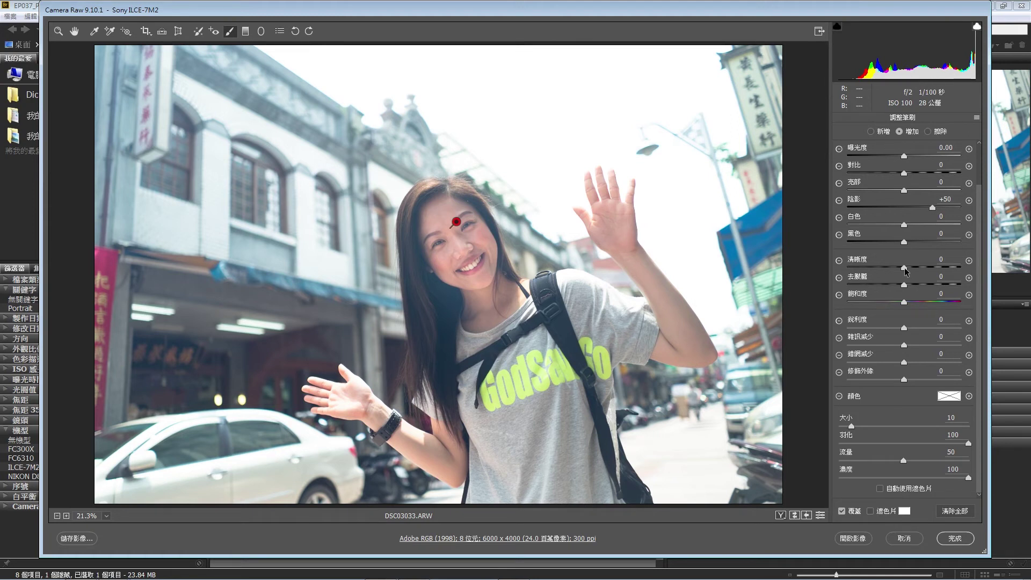
pyautogui.moveTo(905, 268)
pyautogui.mouseDown()
pyautogui.moveTo(964, 268)
pyautogui.moveTo(926, 273)
pyautogui.mouseUp()
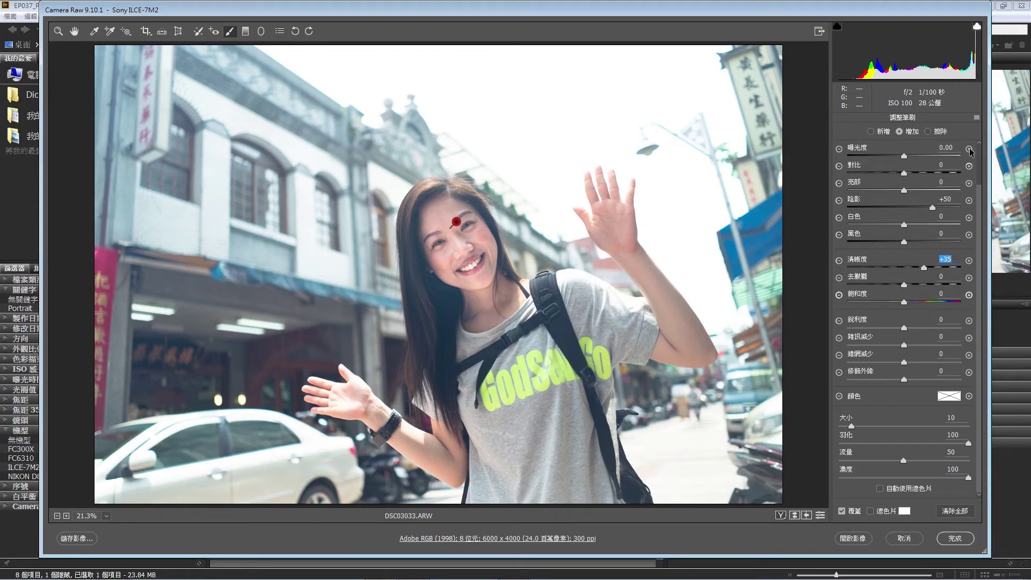
# Paint a new +1.00 exposure brush adjustment over the dark shop area beside her
pyautogui.click(970, 149)
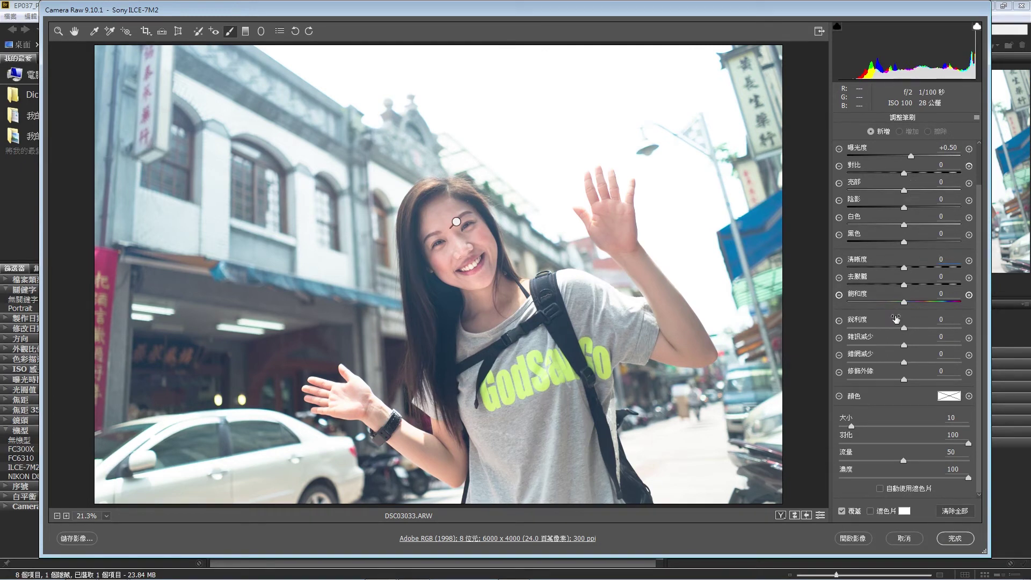
pyautogui.click(970, 149)
pyautogui.moveTo(461, 278)
pyautogui.mouseDown()
pyautogui.moveTo(213, 317)
pyautogui.moveTo(277, 312)
pyautogui.mouseUp()
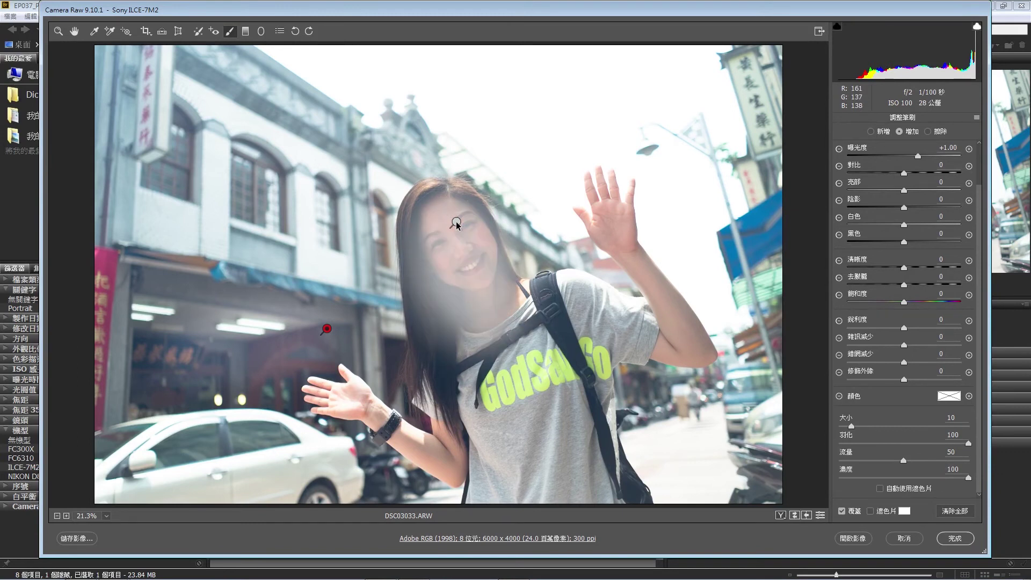
# Select the forehead pin to show the face adjustment's Shadows +50 and Clarity +35
pyautogui.click(456, 222)
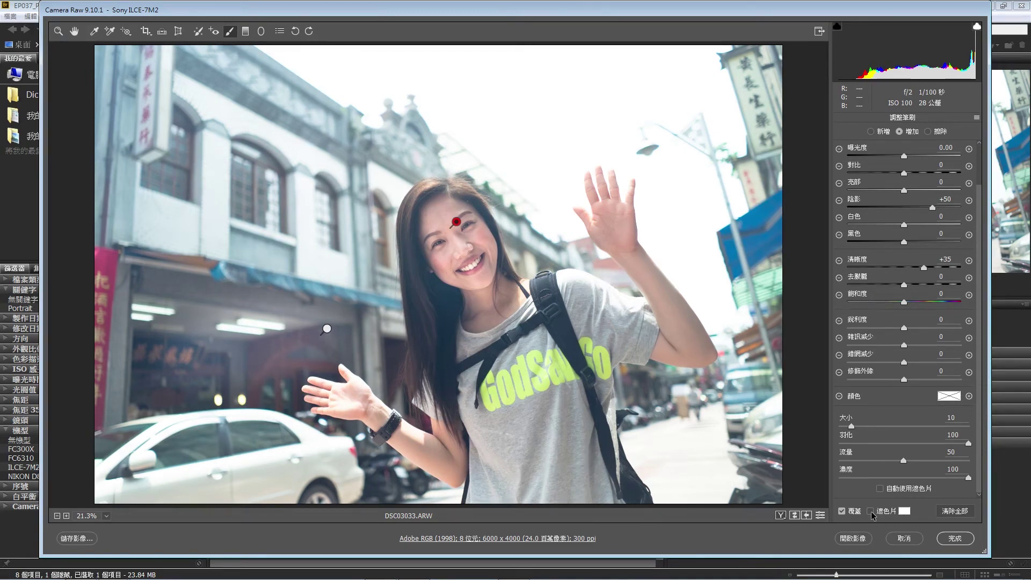
# Toggle the mask overlay and pin display to check the face adjustment's area
pyautogui.click(871, 511)
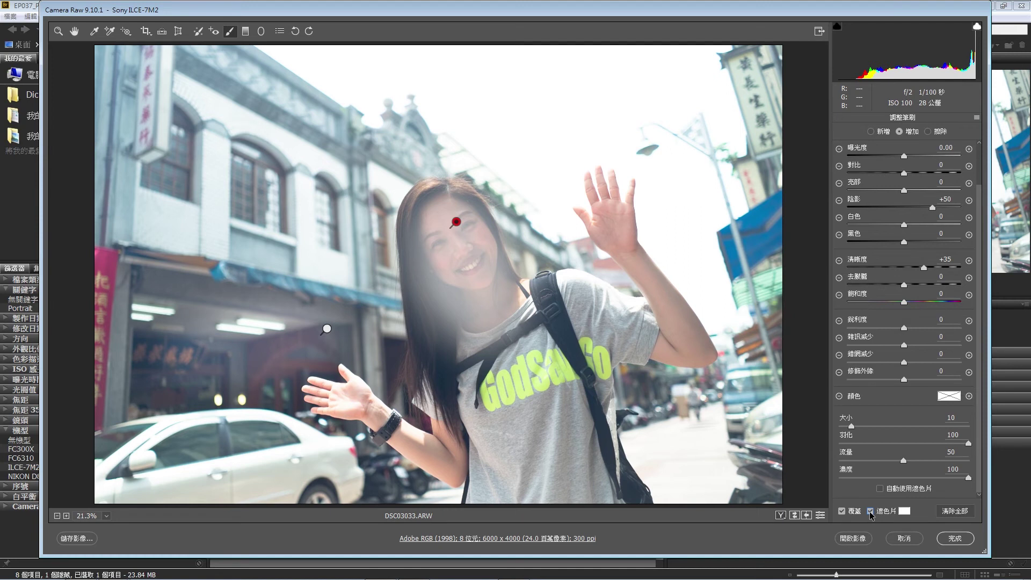
pyautogui.click(870, 512)
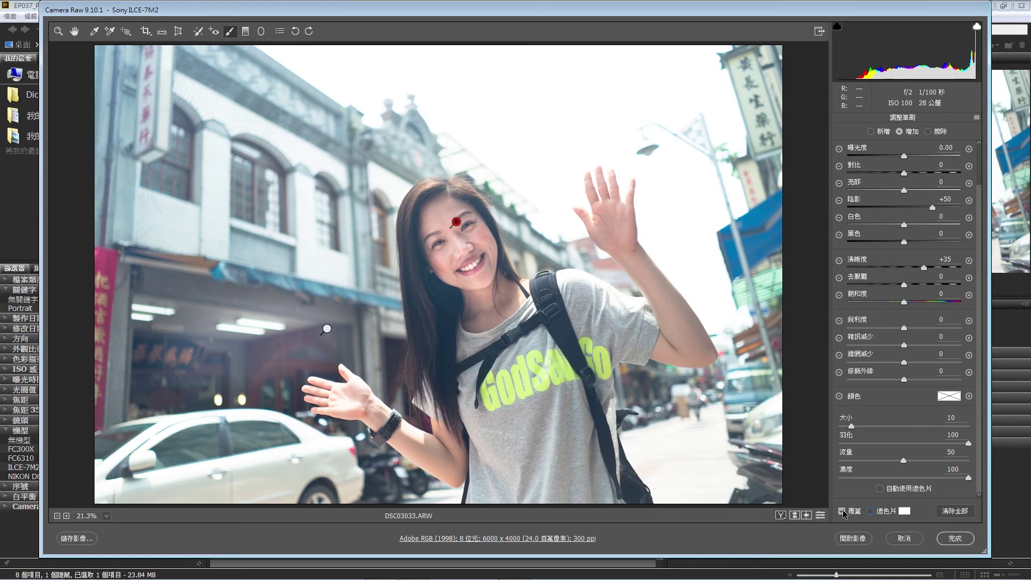
pyautogui.click(843, 512)
pyautogui.click(842, 512)
# Paint a new stroke on the left building wall, then delete the stray brightening adjustment
pyautogui.click(871, 133)
pyautogui.click(217, 179)
pyautogui.moveTo(218, 178); pyautogui.dragTo(298, 220)
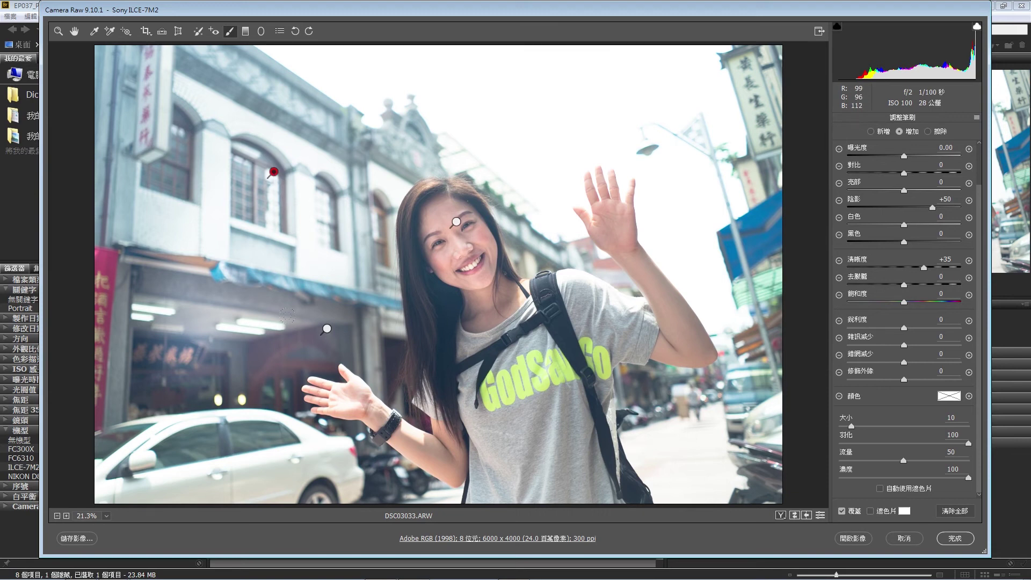
pyautogui.click(326, 329)
pyautogui.press('Delete')
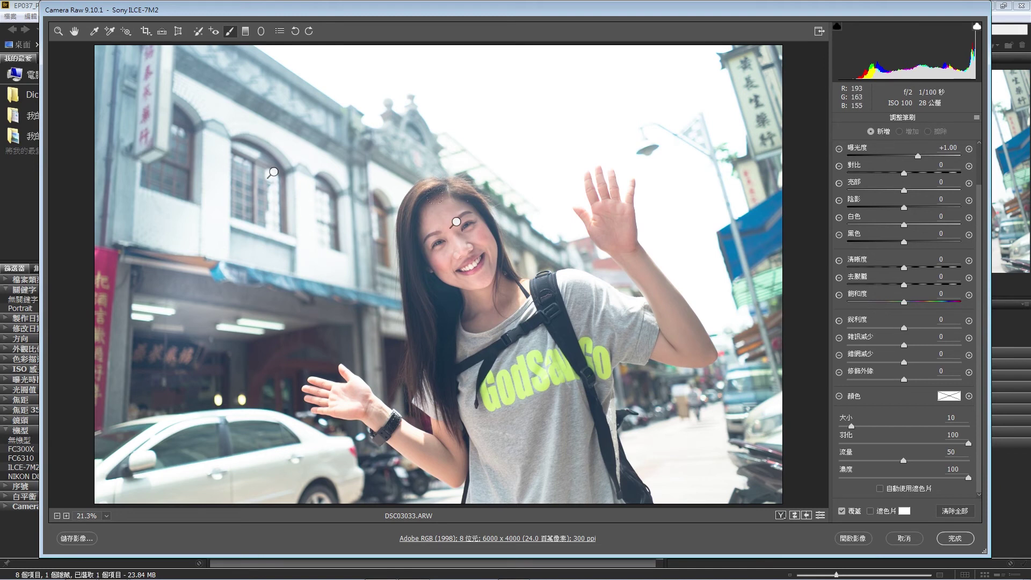
# Erase the face mask along her hair edge with overlay shown, then delete the face adjustment
pyautogui.click(456, 221)
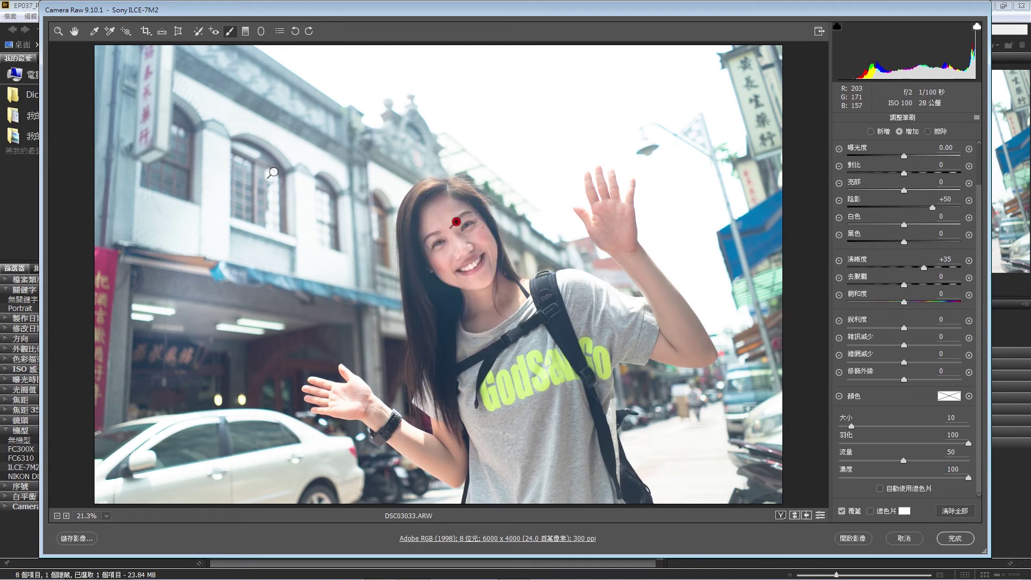
pyautogui.click(928, 131)
pyautogui.click(871, 510)
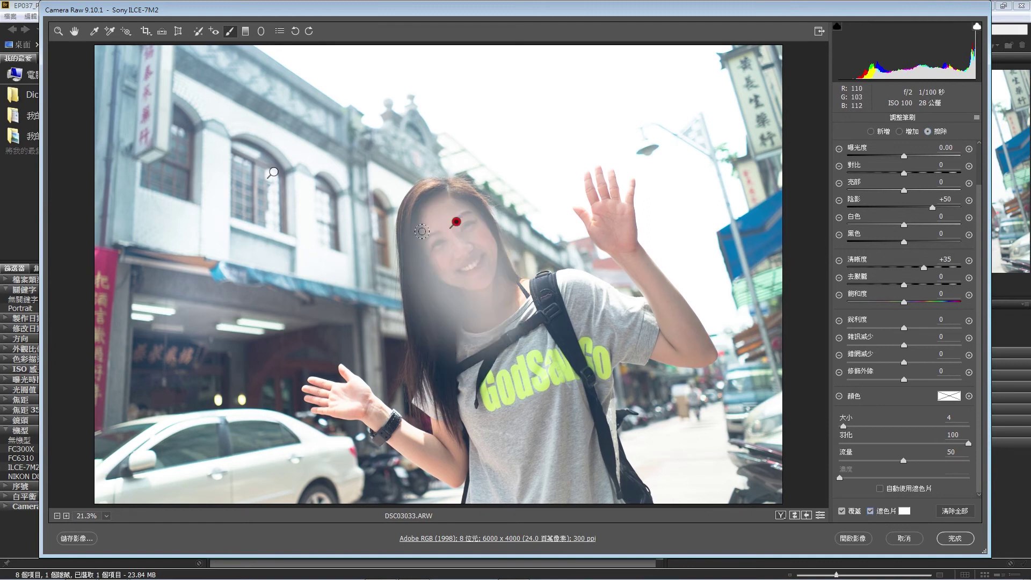
pyautogui.moveTo(401, 234)
pyautogui.mouseDown()
pyautogui.moveTo(432, 316)
pyautogui.moveTo(423, 328)
pyautogui.moveTo(438, 343)
pyautogui.mouseUp()
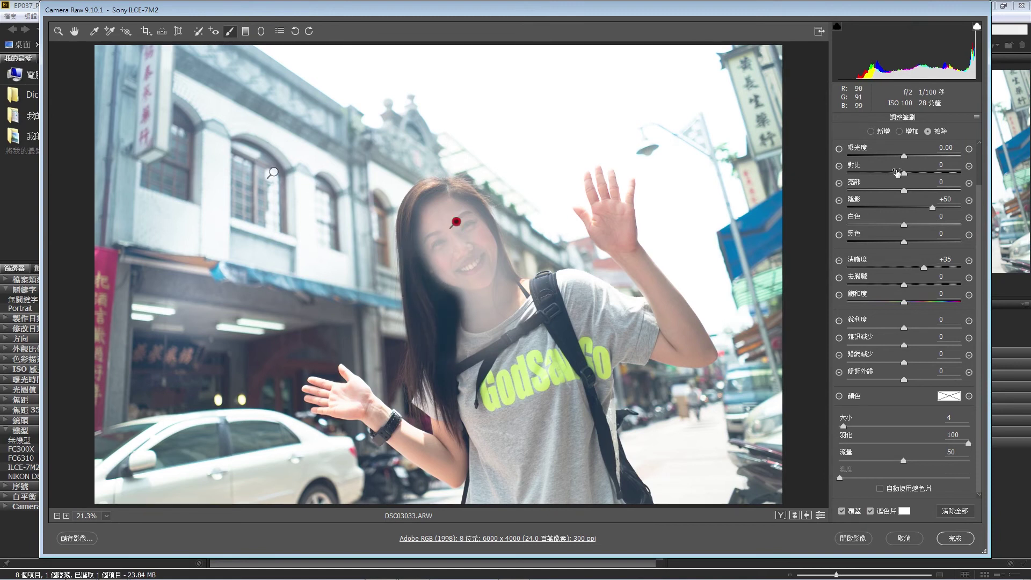
pyautogui.moveTo(447, 334); pyautogui.dragTo(539, 280)
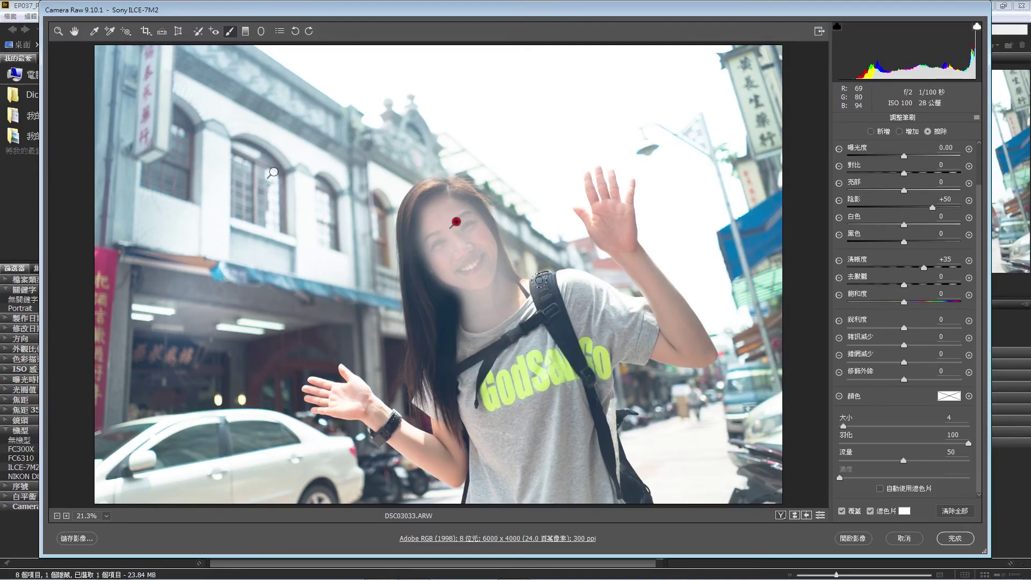
pyautogui.moveTo(539, 280)
pyautogui.mouseDown()
pyautogui.moveTo(417, 173)
pyautogui.moveTo(434, 162)
pyautogui.mouseUp()
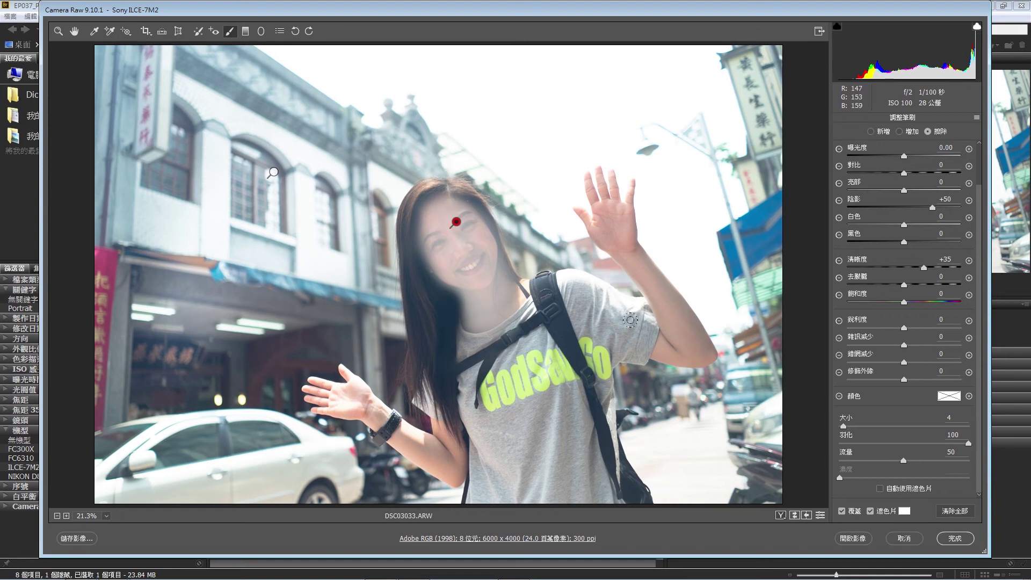
pyautogui.press('Delete')
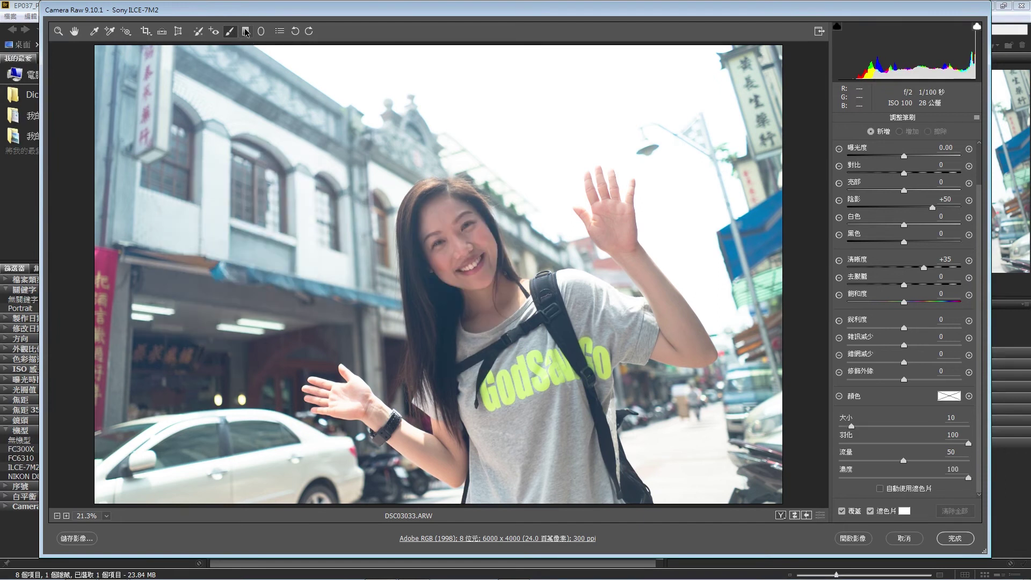
# Select the Graduated Filter tool to start a new gradient adjustment
pyautogui.click(245, 32)
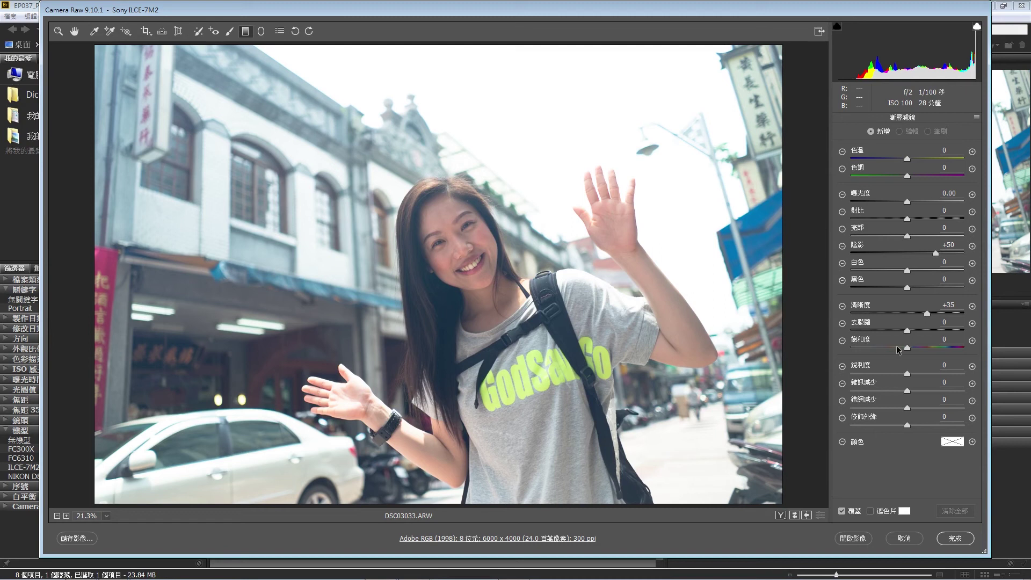
# Add a graduated filter from the sky to her waist with saturation +100 and exposure -2.35
pyautogui.click(972, 341)
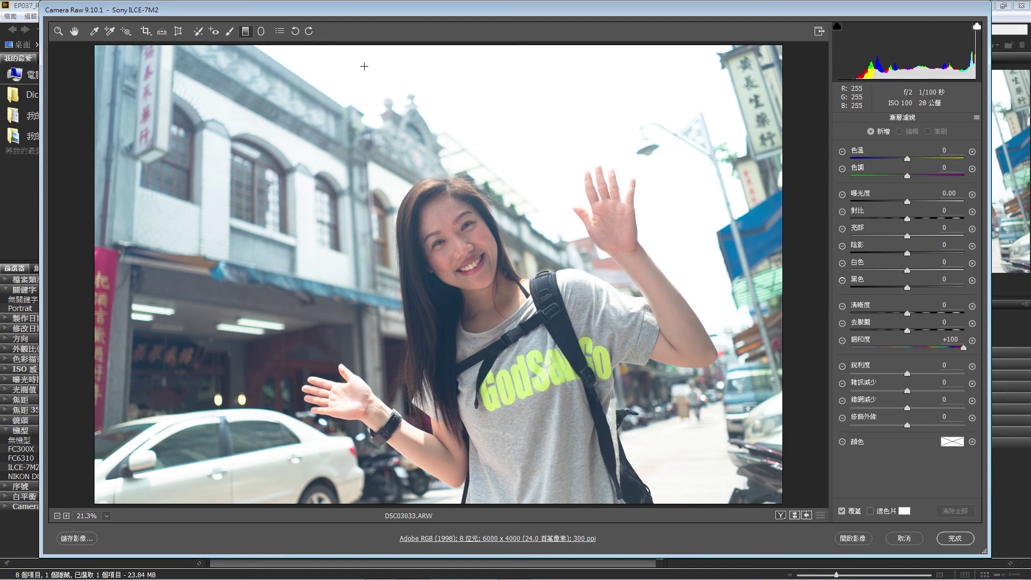
pyautogui.moveTo(426, 53)
pyautogui.mouseDown()
pyautogui.moveTo(415, 399)
pyautogui.moveTo(430, 260)
pyautogui.mouseUp()
pyautogui.moveTo(427, 218)
pyautogui.mouseDown()
pyautogui.moveTo(429, 407)
pyautogui.moveTo(436, 383)
pyautogui.mouseUp()
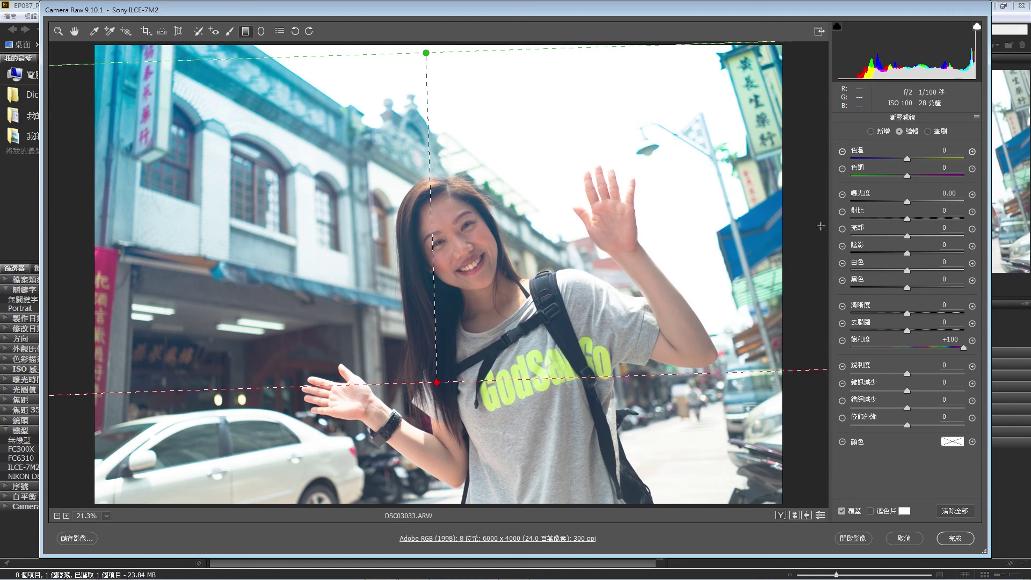
pyautogui.moveTo(914, 205); pyautogui.dragTo(875, 206)
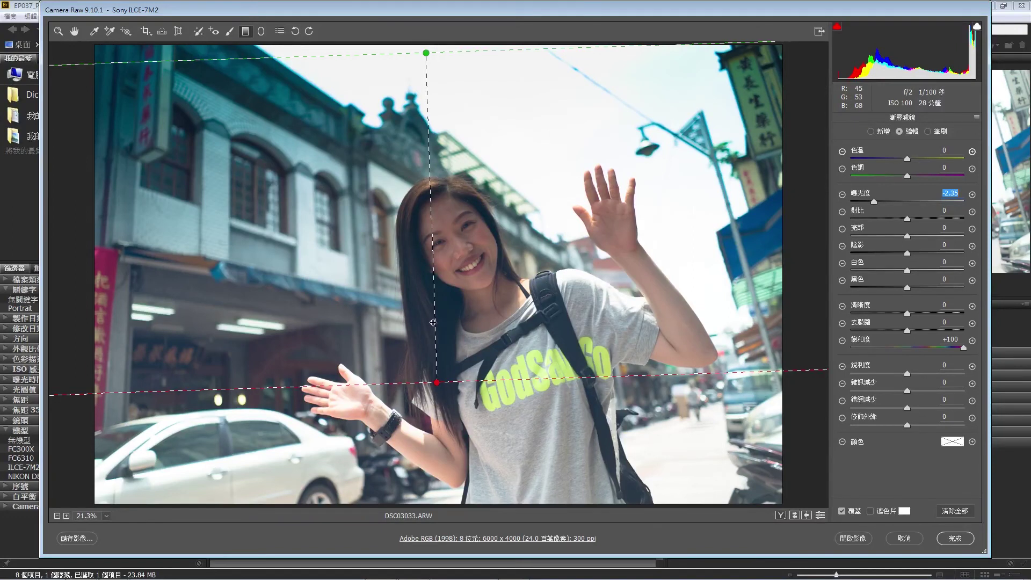
pyautogui.hotkey('ctrl', 'z')
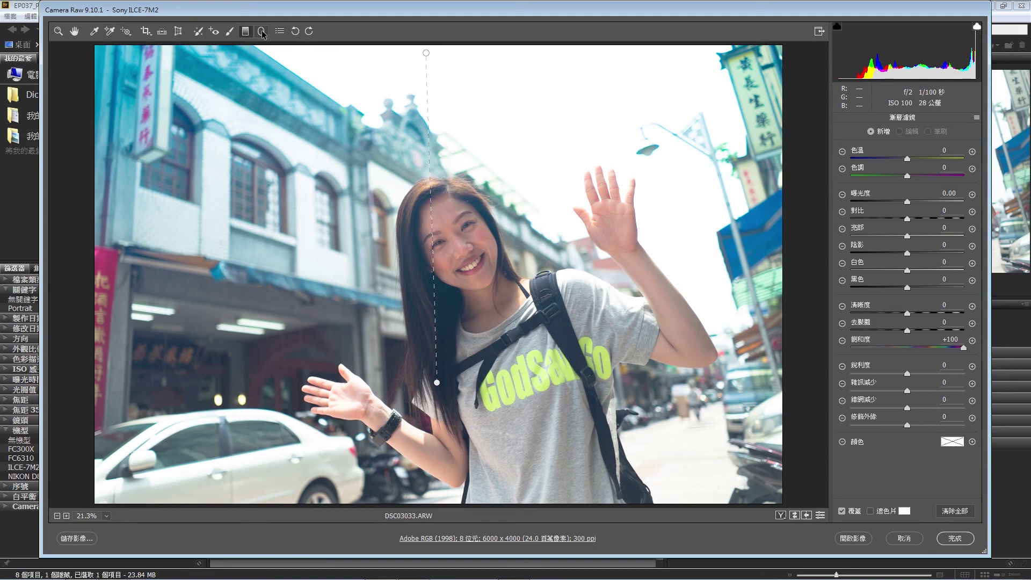
# Draw a trial radial ellipse around her face at saturation -100, resize it, then delete it
pyautogui.click(262, 31)
pyautogui.write('+30')
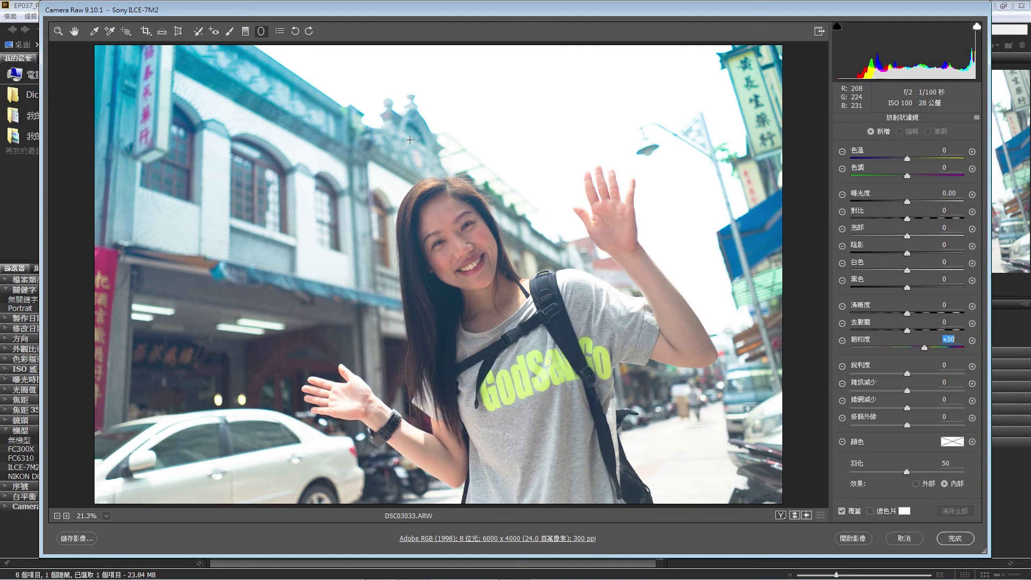
pyautogui.moveTo(436, 239)
pyautogui.mouseDown()
pyautogui.moveTo(586, 349)
pyautogui.moveTo(566, 335)
pyautogui.mouseUp()
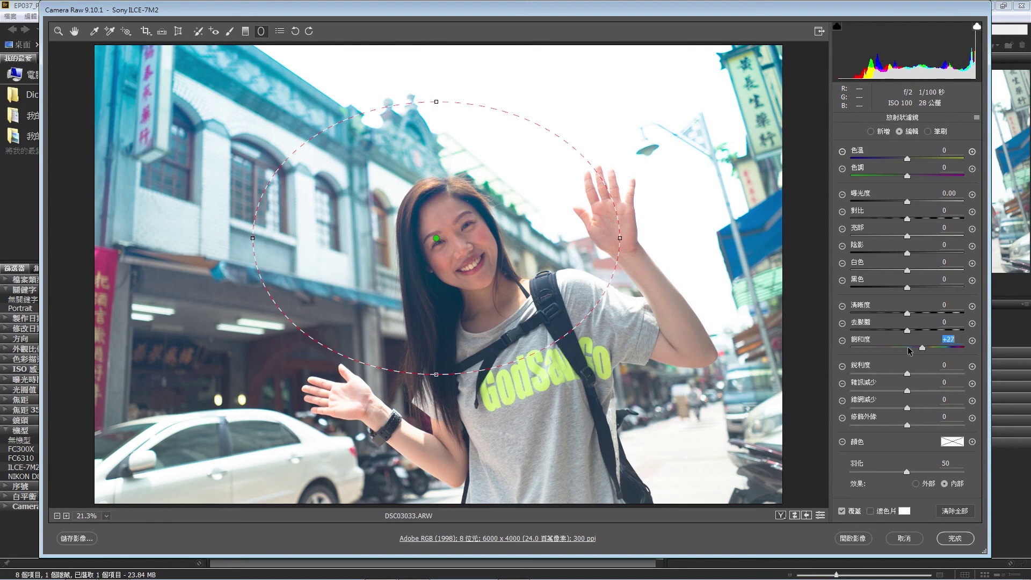
pyautogui.moveTo(926, 349); pyautogui.dragTo(854, 352)
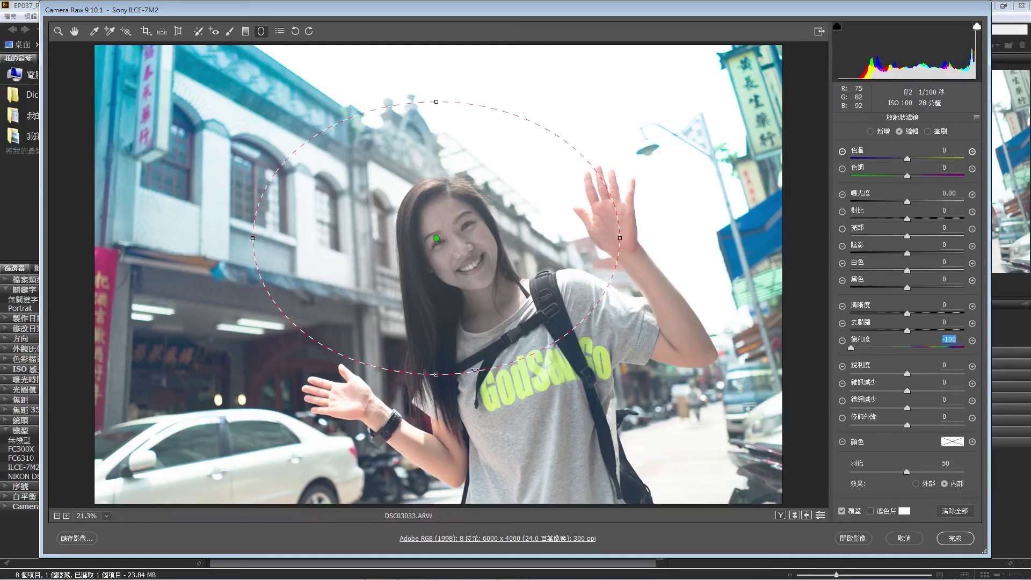
pyautogui.moveTo(435, 379)
pyautogui.mouseDown()
pyautogui.moveTo(445, 346)
pyautogui.moveTo(445, 407)
pyautogui.mouseUp()
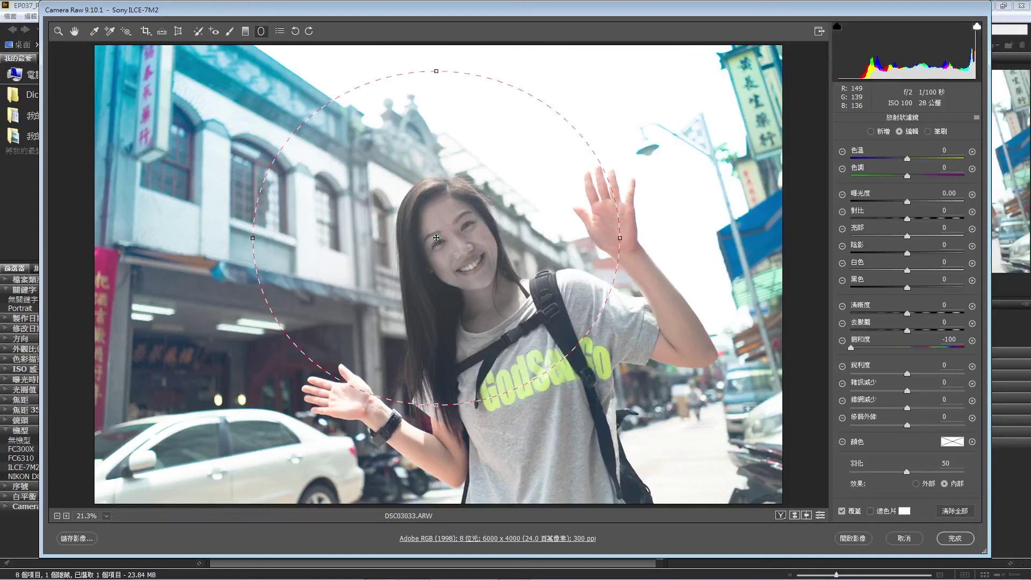
pyautogui.press('Delete')
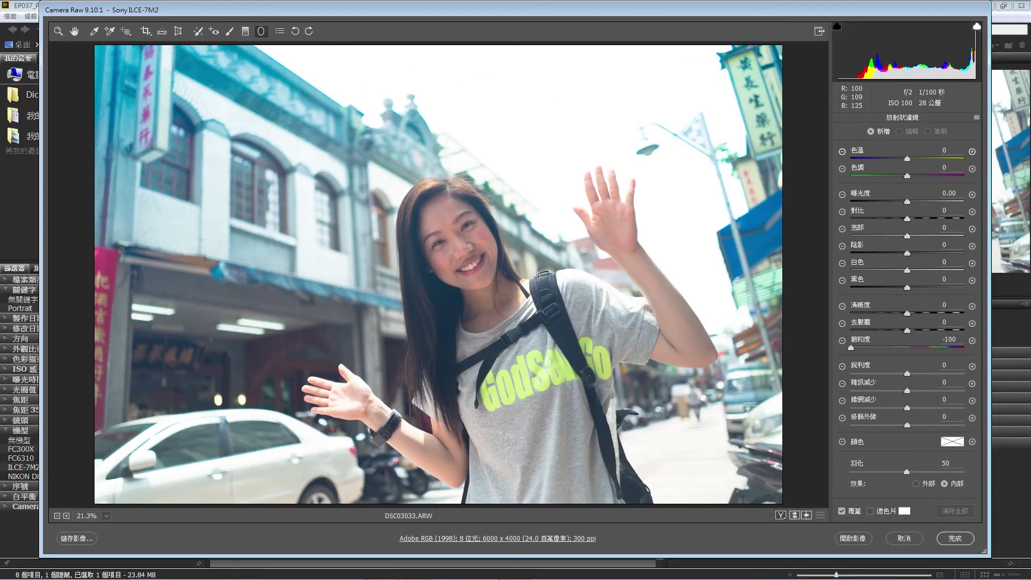
pyautogui.click(280, 31)
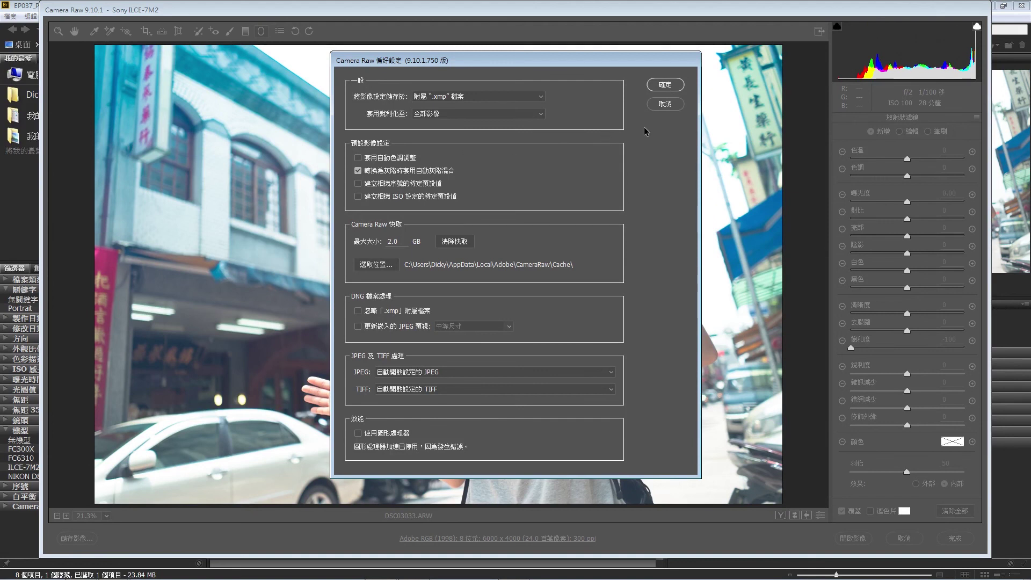
pyautogui.click(661, 104)
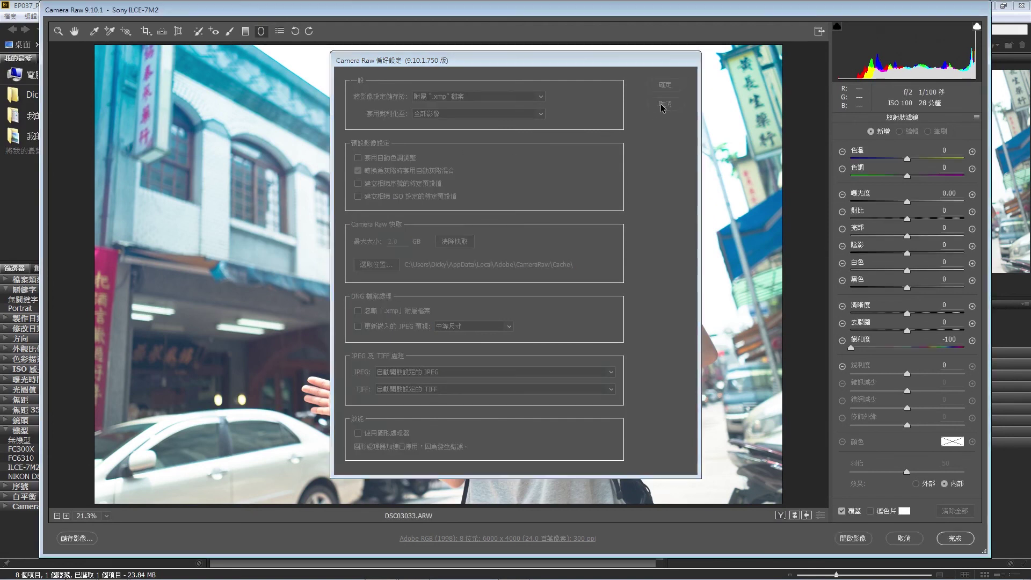
pyautogui.click(296, 31)
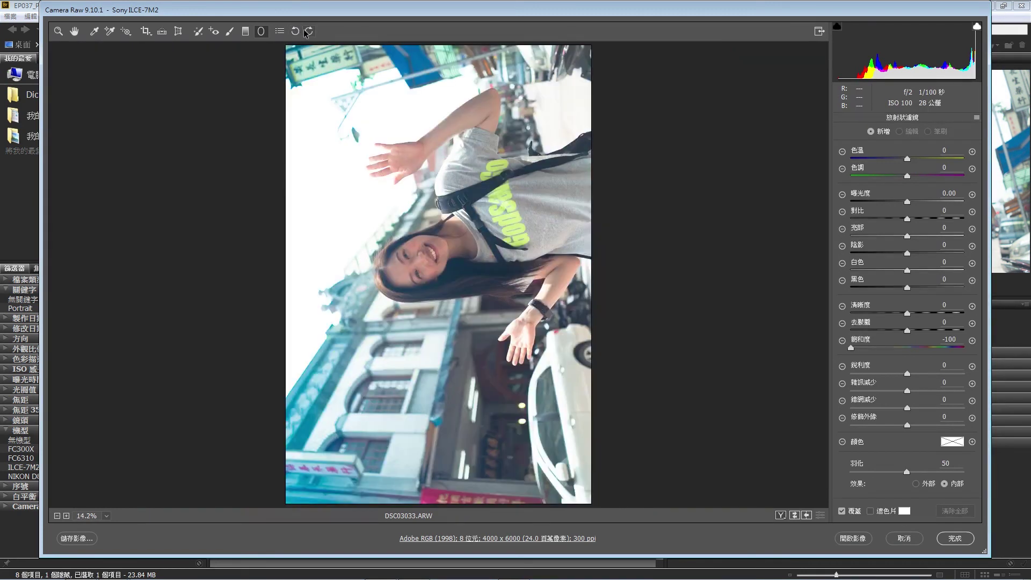
pyautogui.click(309, 31)
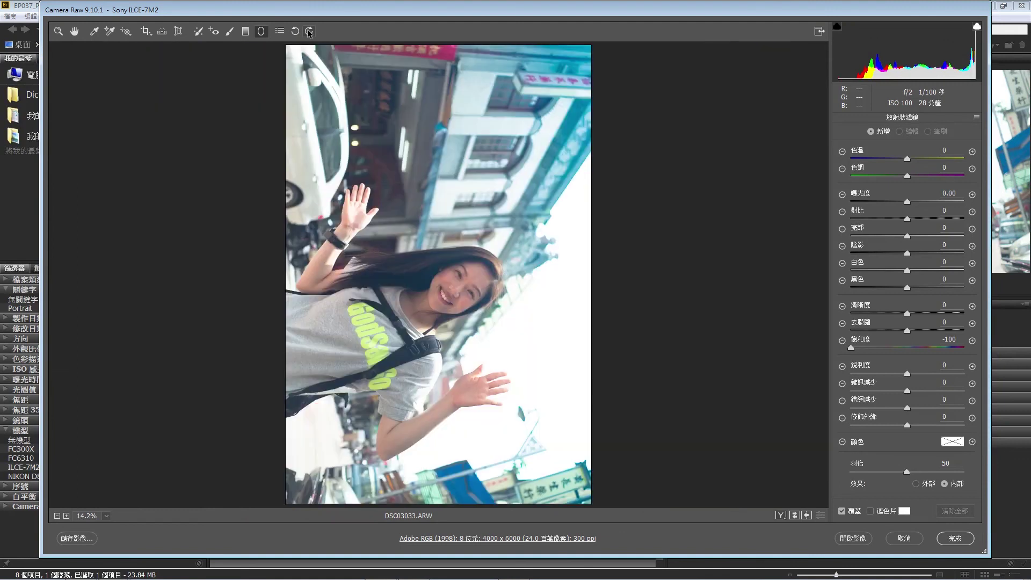
pyautogui.click(296, 31)
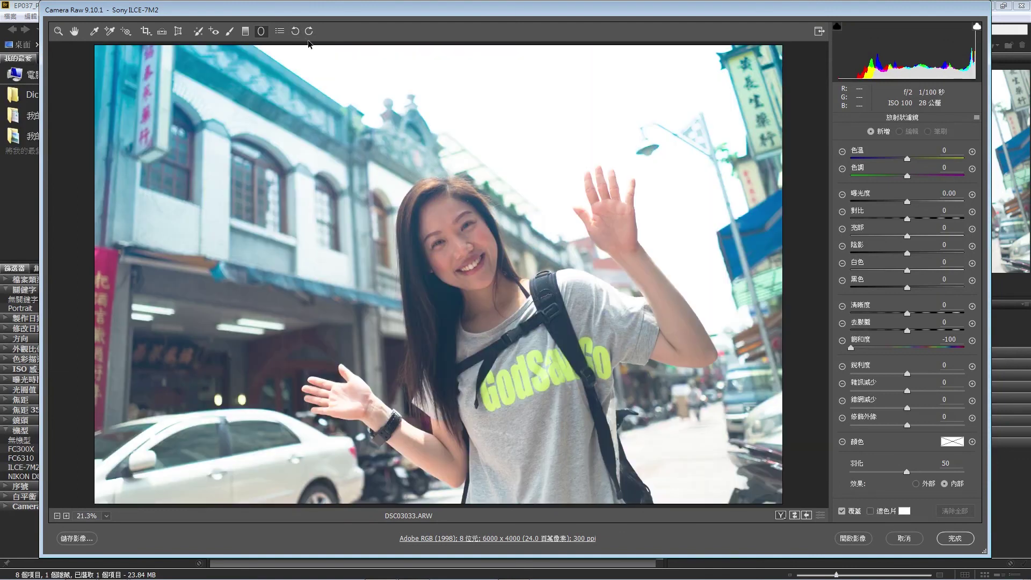